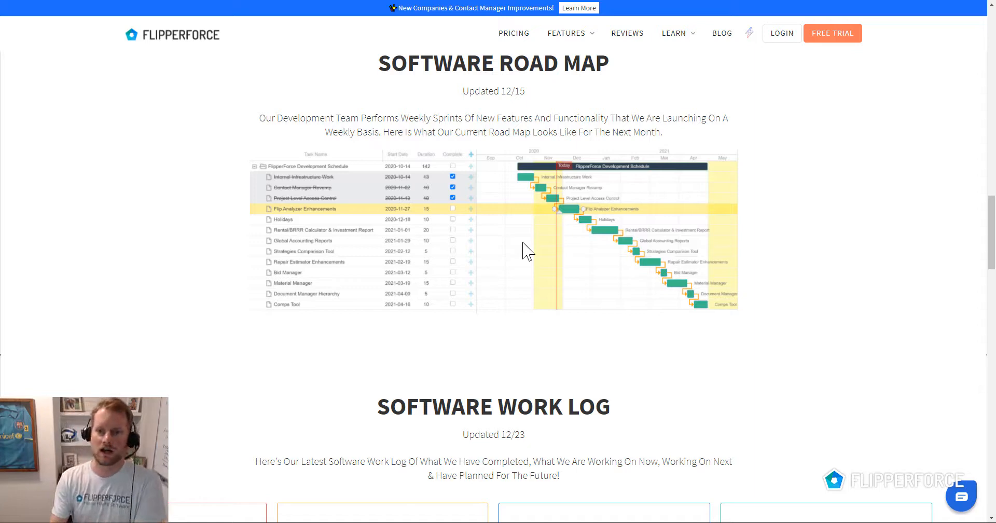
Look through the company details form for ABC Rehab Co., down to the tax and insurance sections, and close it unchanged.
mouse_move(570, 39)
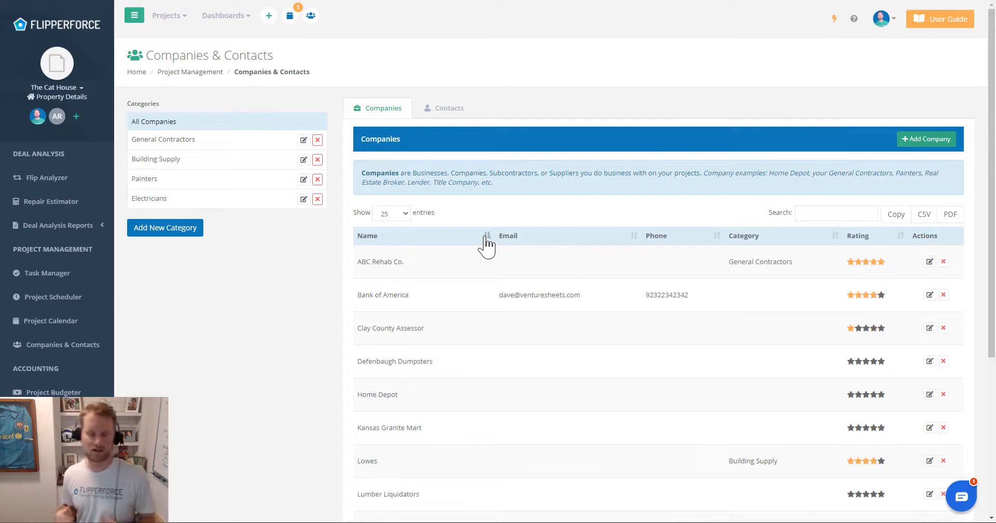
left_click(929, 262)
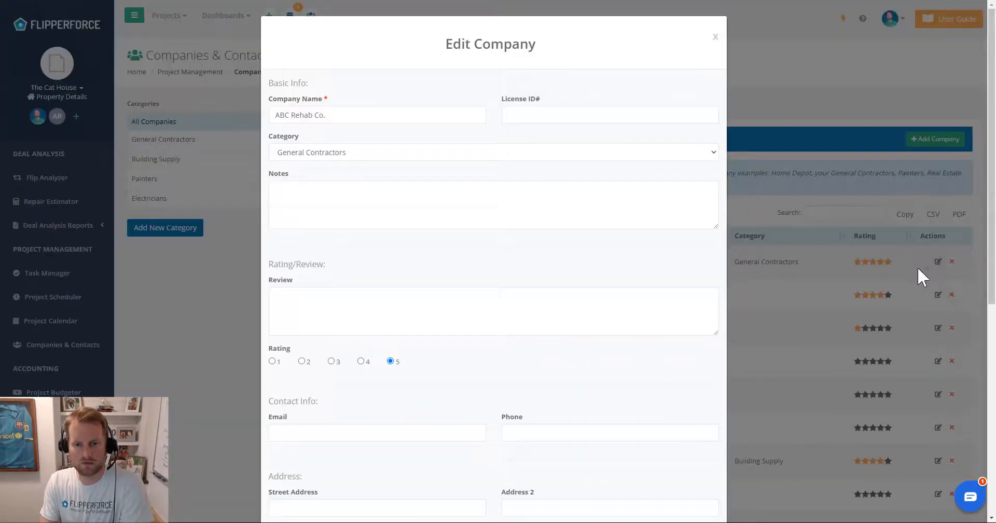
scroll(562, 169, "down", 7)
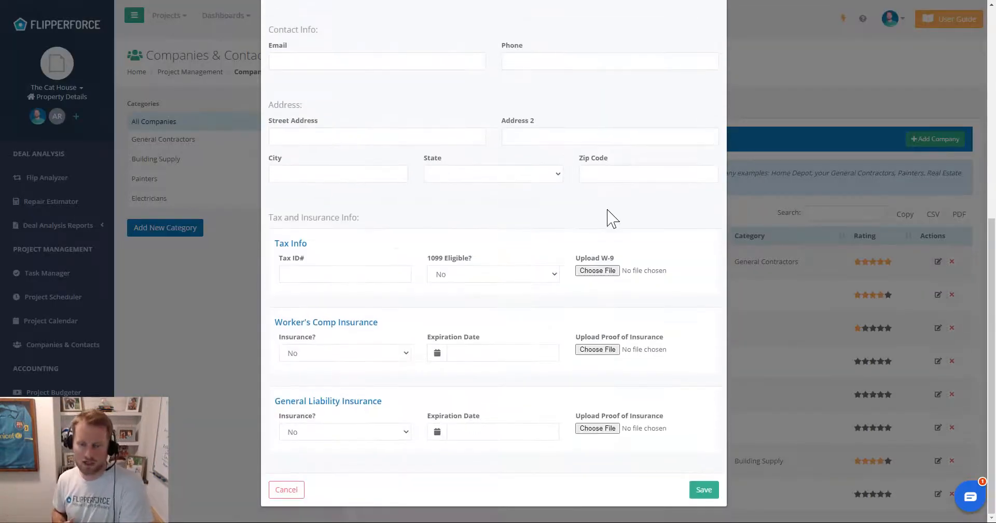
scroll(612, 218, "up", 7)
left_click(715, 38)
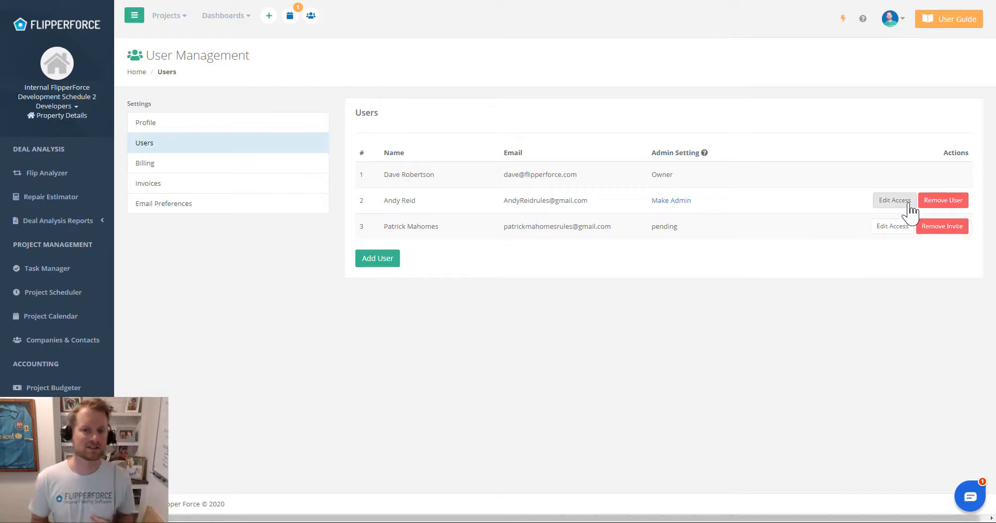
Grant the second listed user access to The Cat House, The Bat House and the third listed project, and save the access settings.
left_click(894, 201)
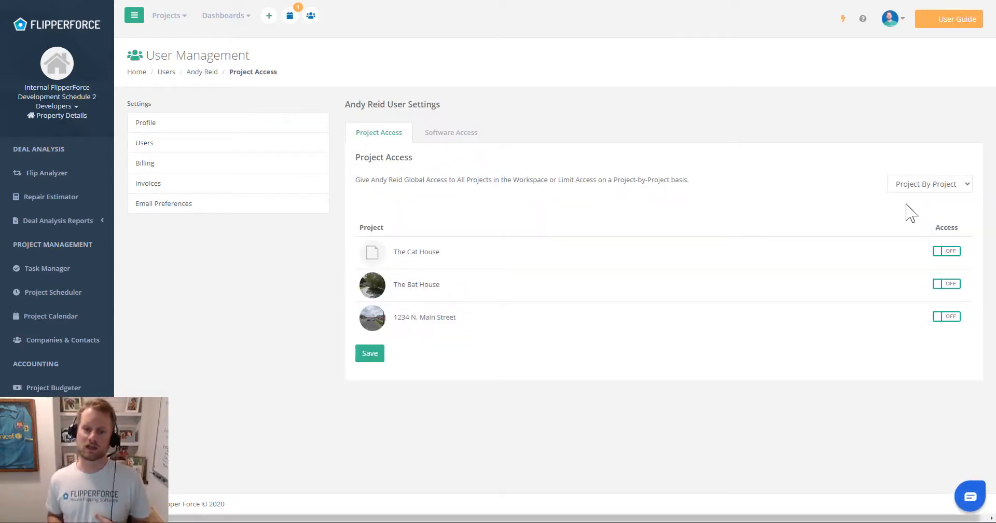
left_click(953, 252)
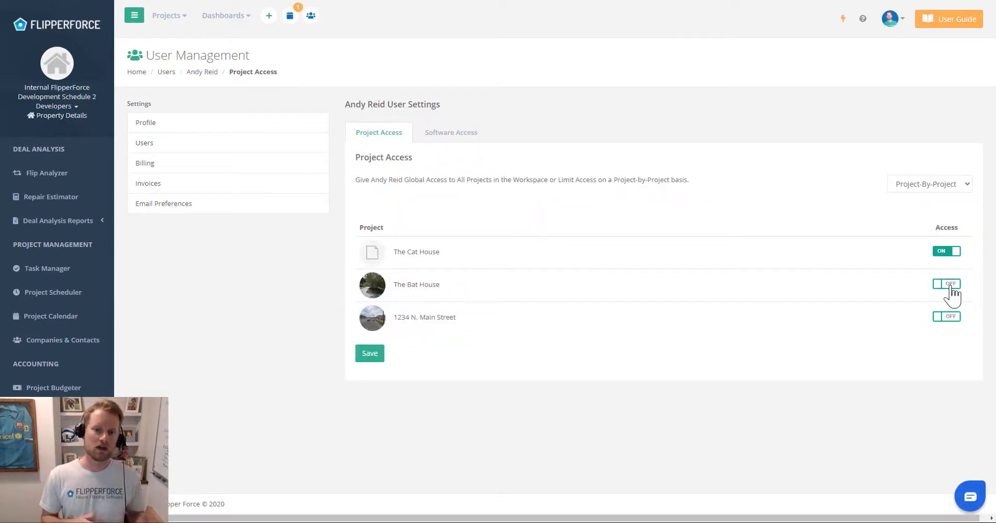
left_click(952, 285)
left_click(954, 315)
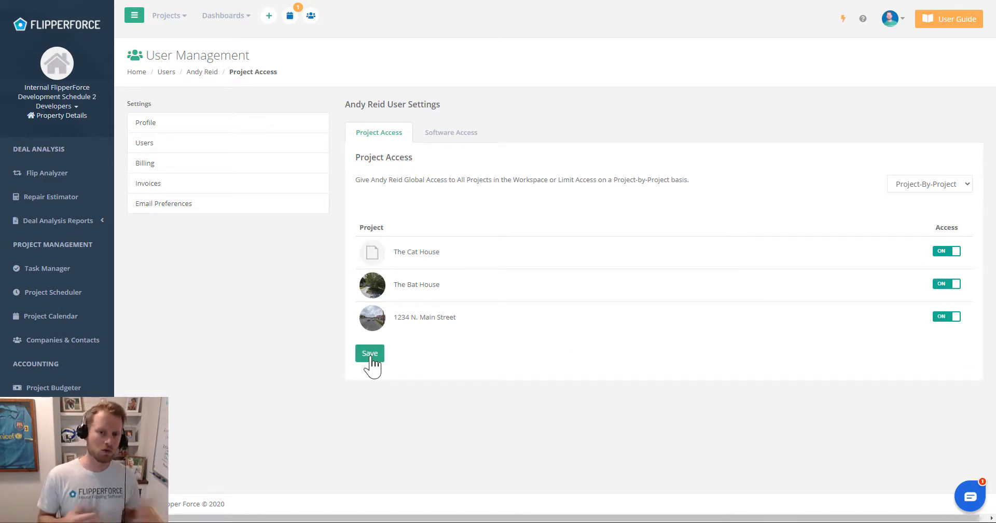
left_click(371, 356)
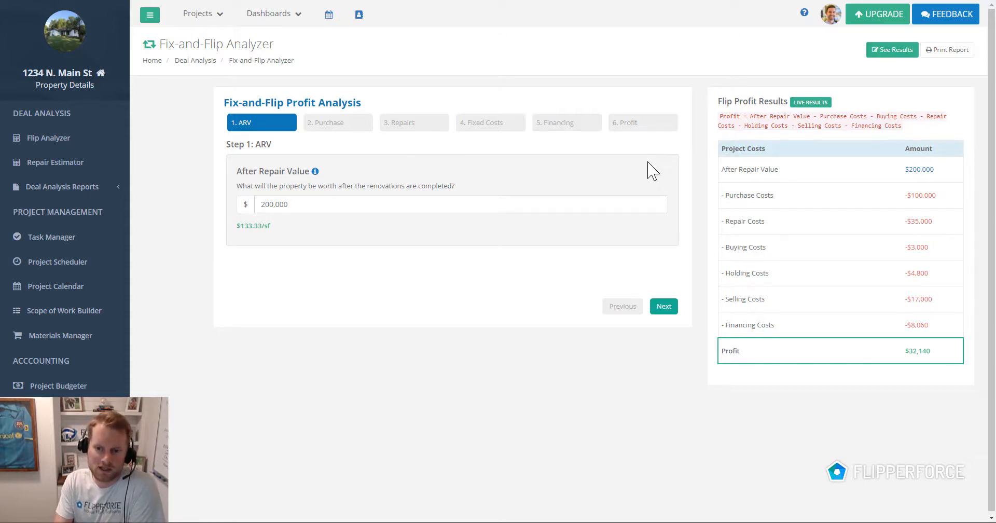
Review the ARV, Purchase and Repairs stages of the Fix-and-Flip Profit Analysis, going back and forth between them.
left_click(666, 308)
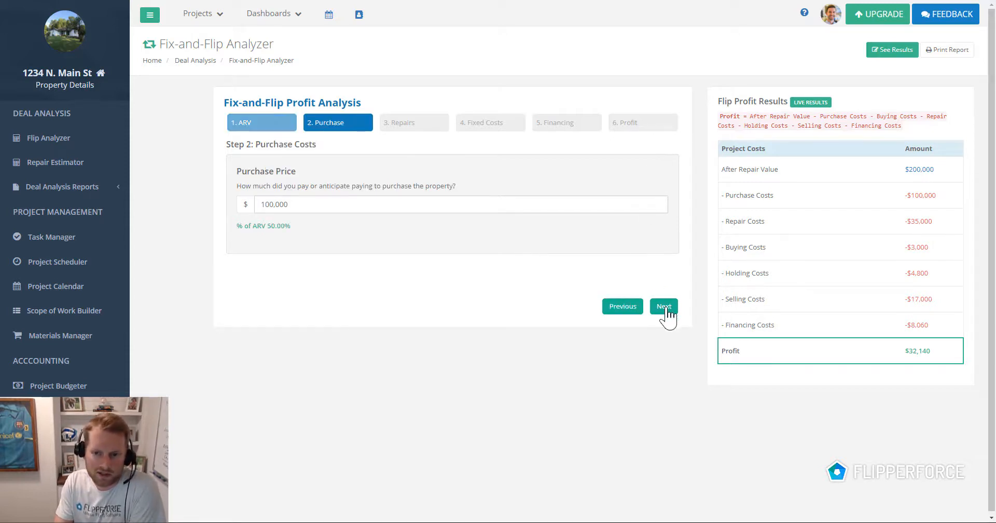
left_click(666, 307)
left_click(629, 311)
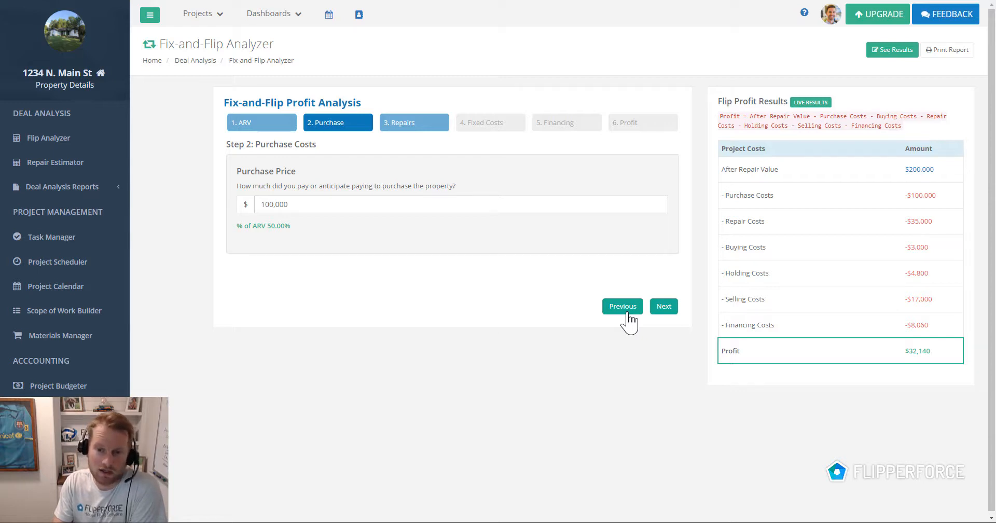
left_click(629, 314)
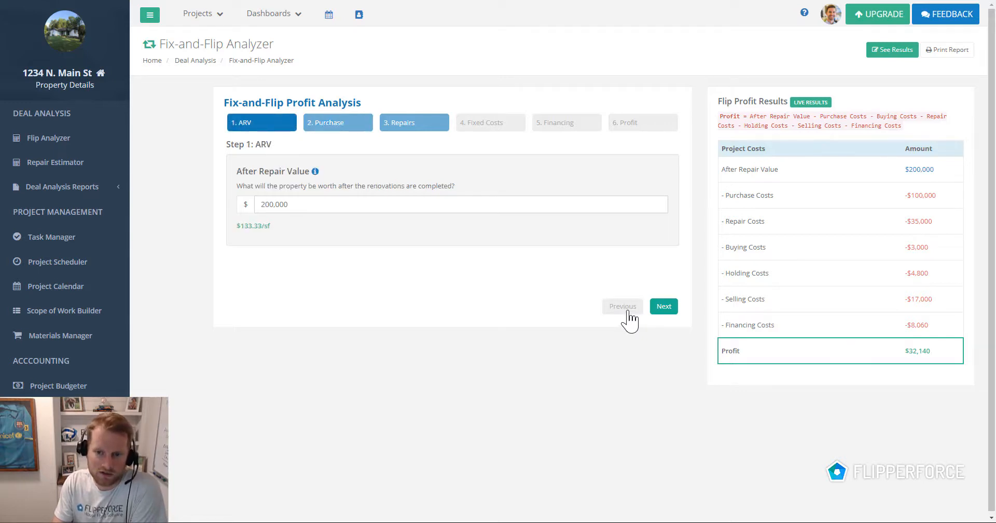
left_click(665, 307)
left_click(664, 307)
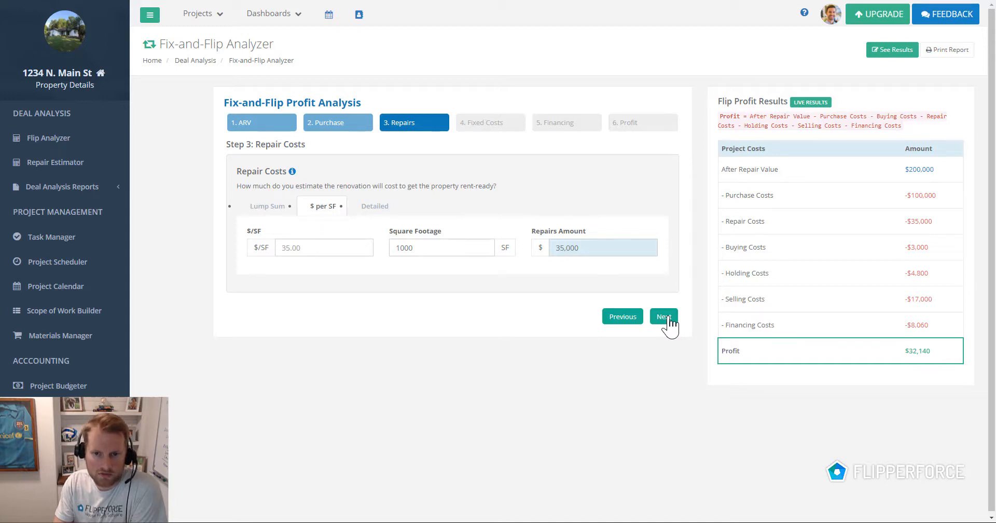
Go on to the Fixed Costs stage and examine its buying costs, rehab and sales periods, holding costs and selling costs.
left_click(663, 317)
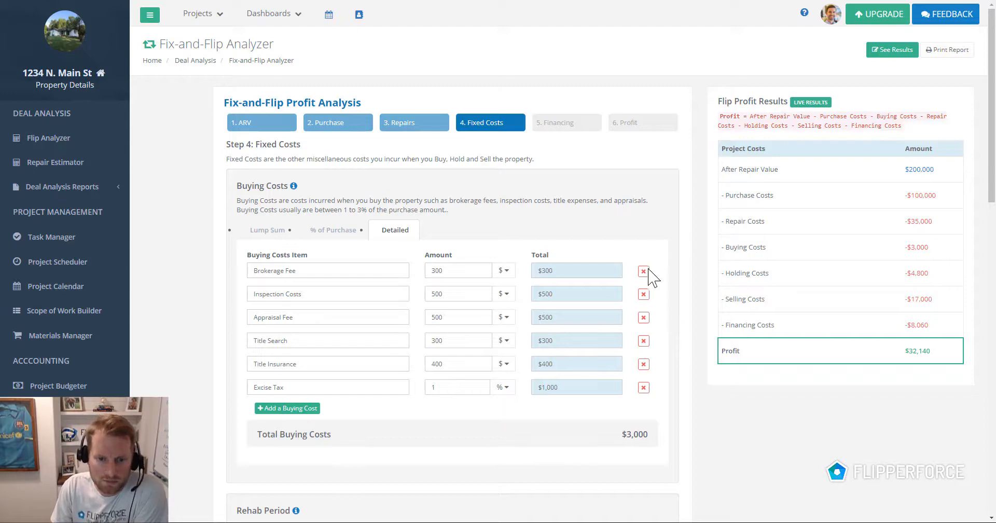
scroll(654, 269, "down", 15)
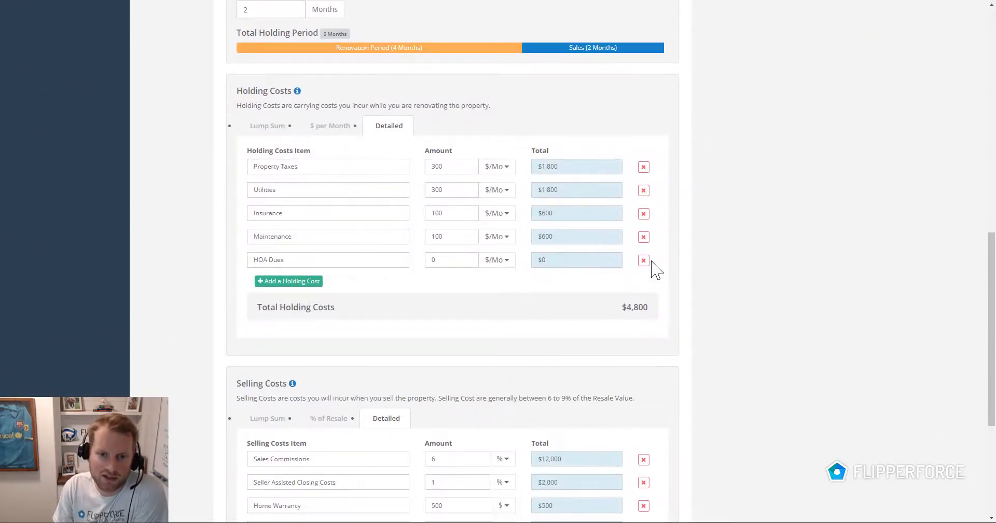
scroll(656, 269, "down", 1)
scroll(657, 273, "up", 15)
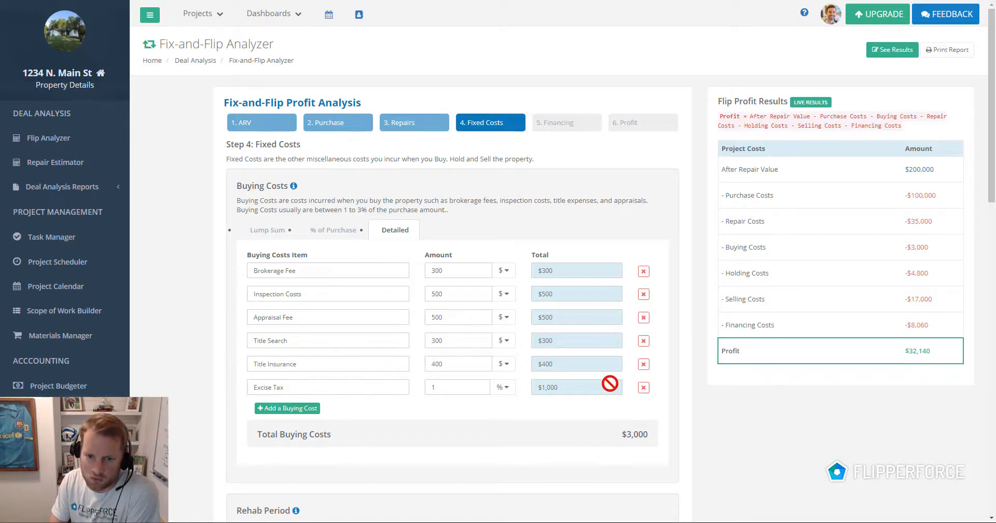
scroll(607, 384, "down", 7)
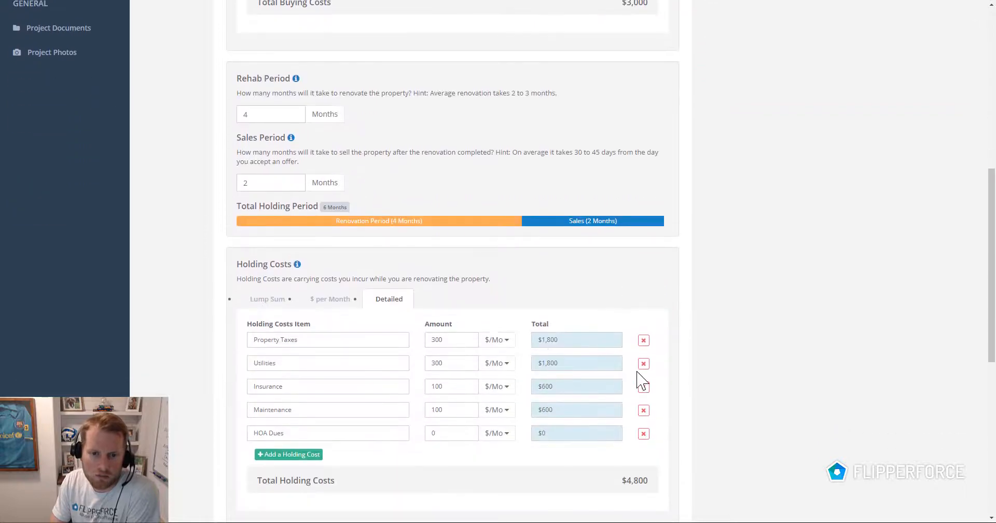
scroll(644, 378, "down", 3)
scroll(648, 375, "up", 2)
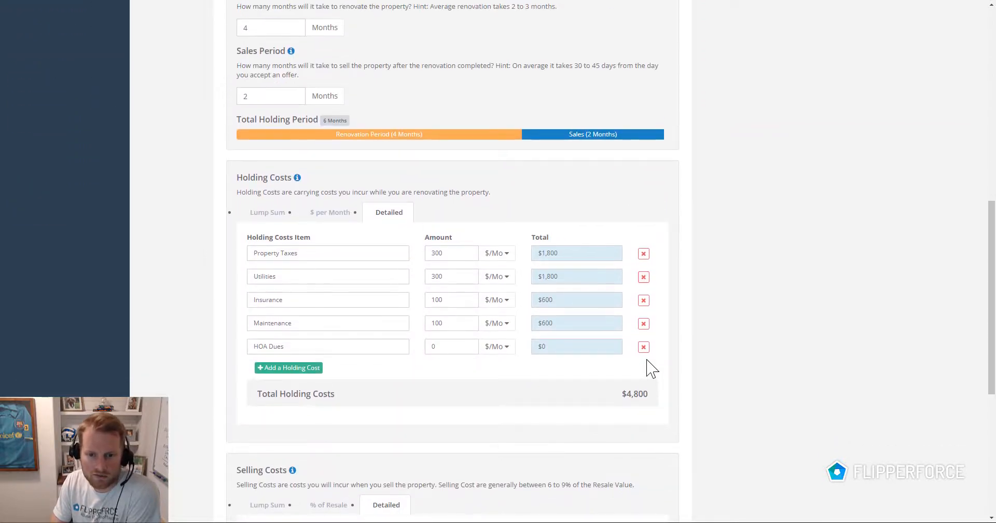
scroll(648, 370, "down", 6)
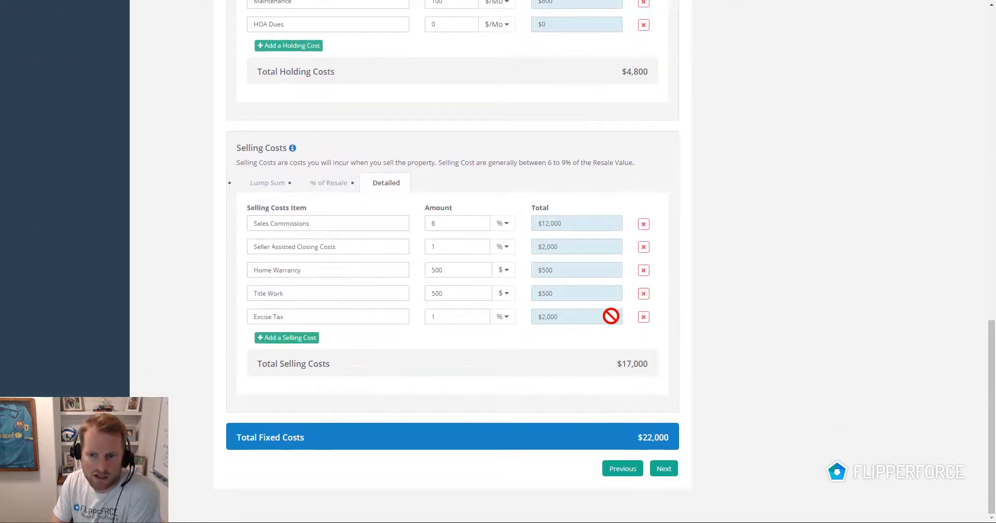
scroll(618, 318, "up", 5)
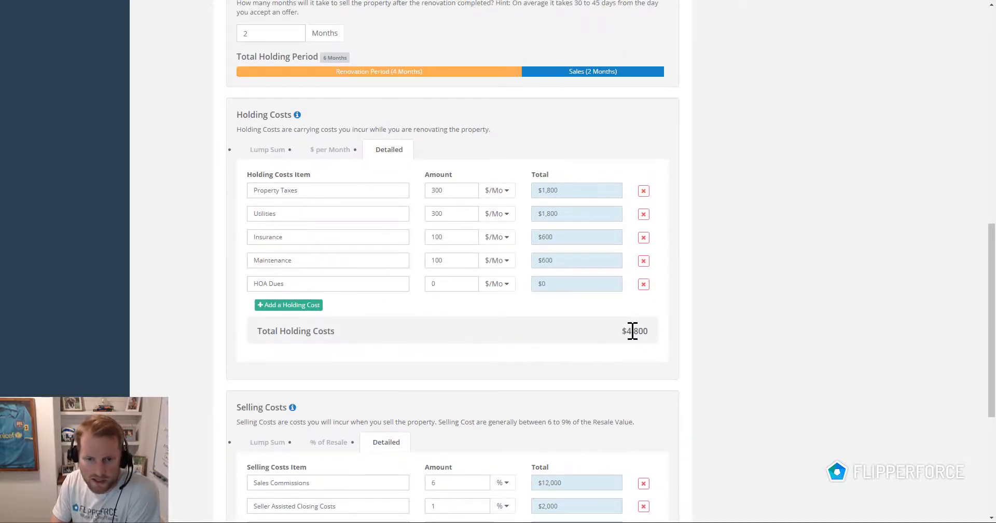
scroll(578, 287, "up", 5)
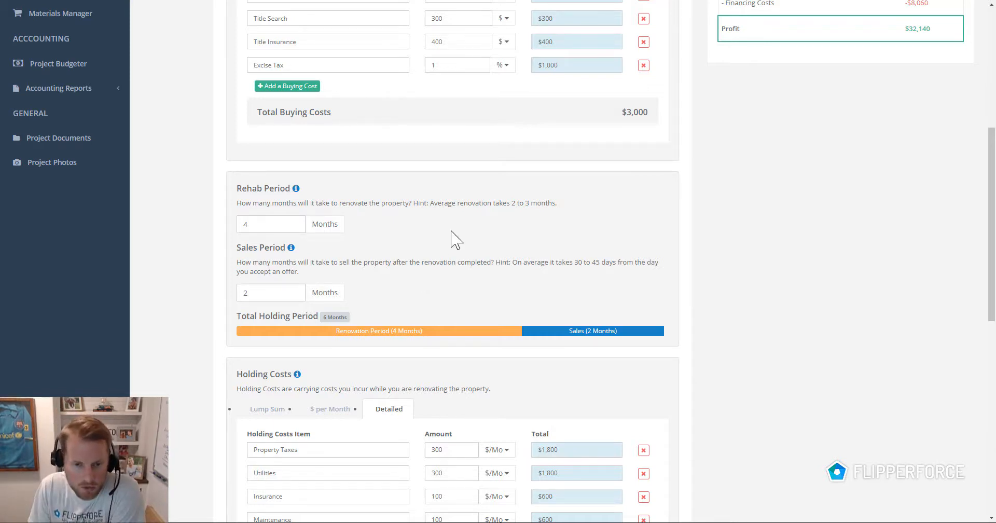
scroll(590, 237, "down", 1)
scroll(589, 233, "down", 9)
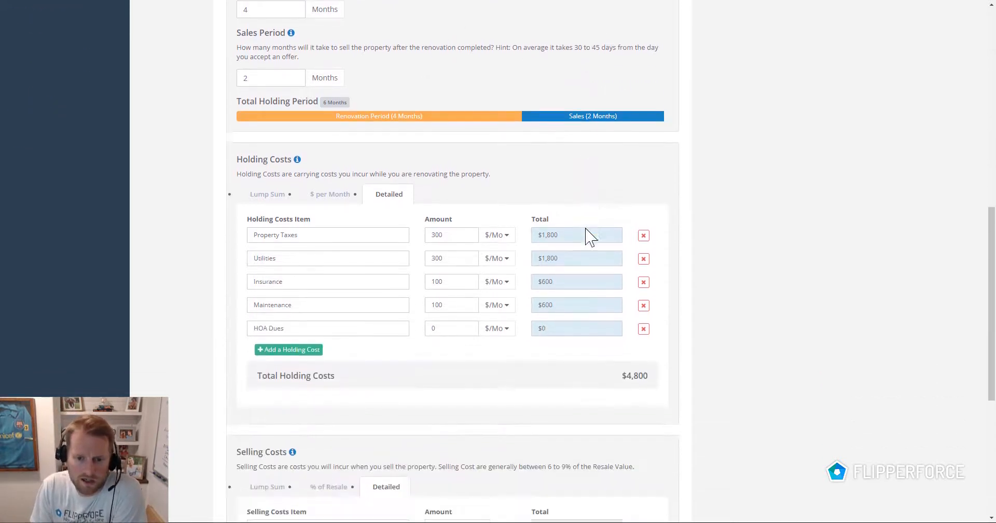
scroll(586, 231, "up", 13)
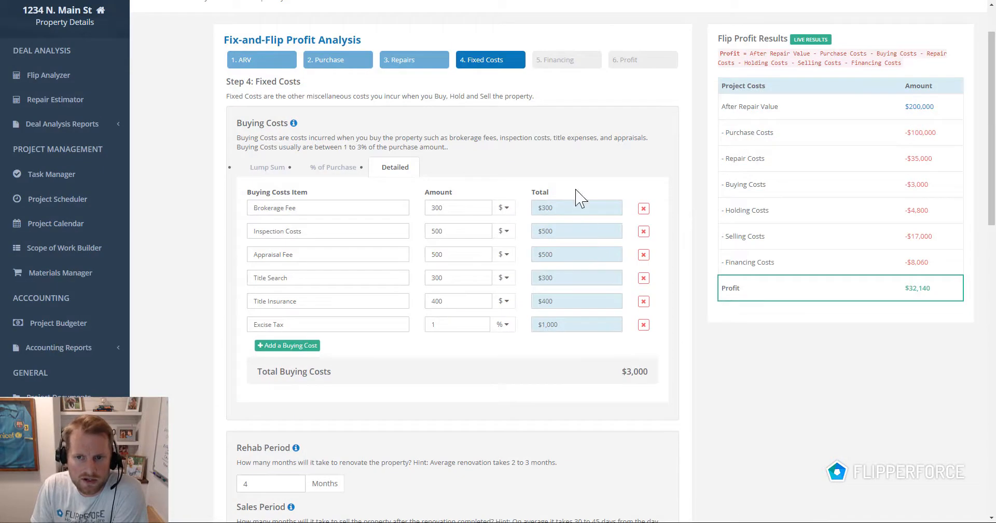
scroll(642, 200, "down", 10)
scroll(648, 217, "down", 10)
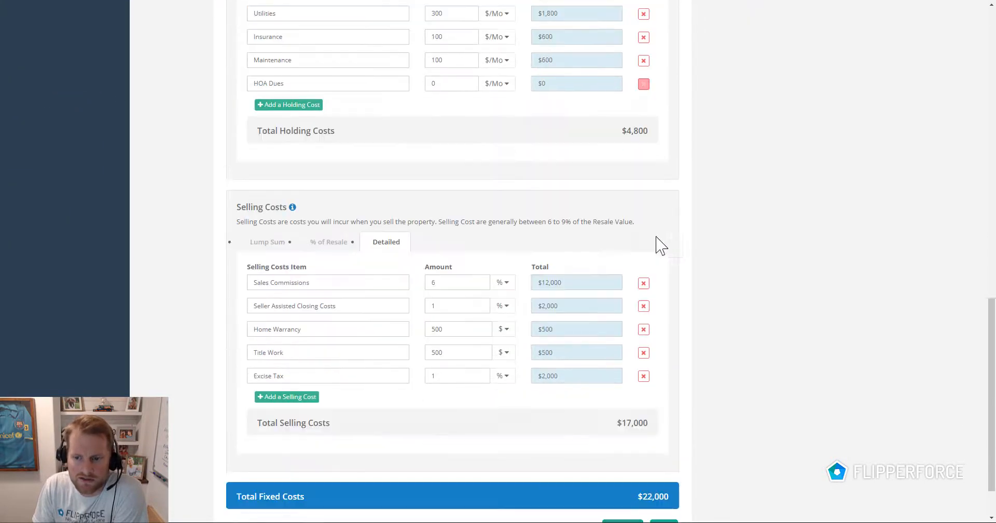
Go on to the Financing stage and review the funding strategy, Loan 1 amount, loan terms and financing cost results.
left_click(663, 469)
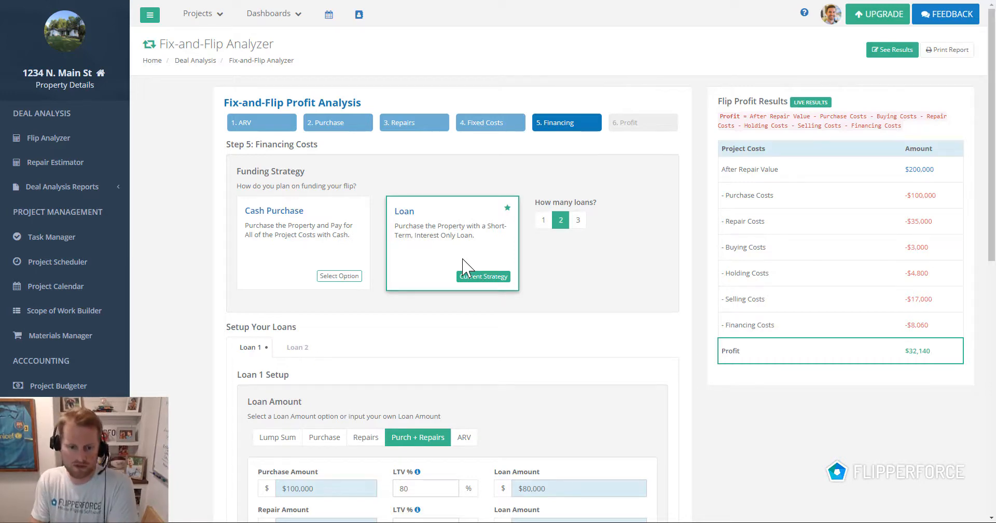
scroll(464, 268, "down", 3)
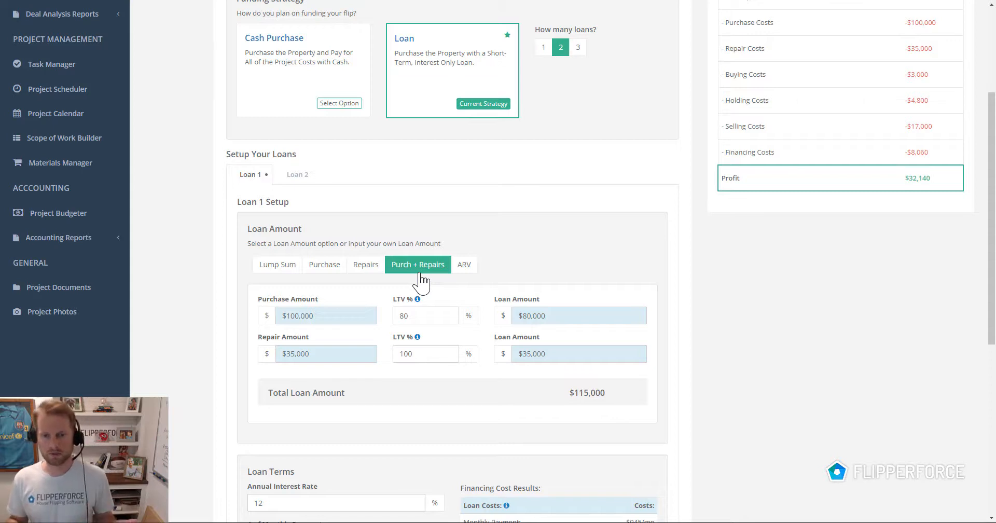
left_click(437, 321)
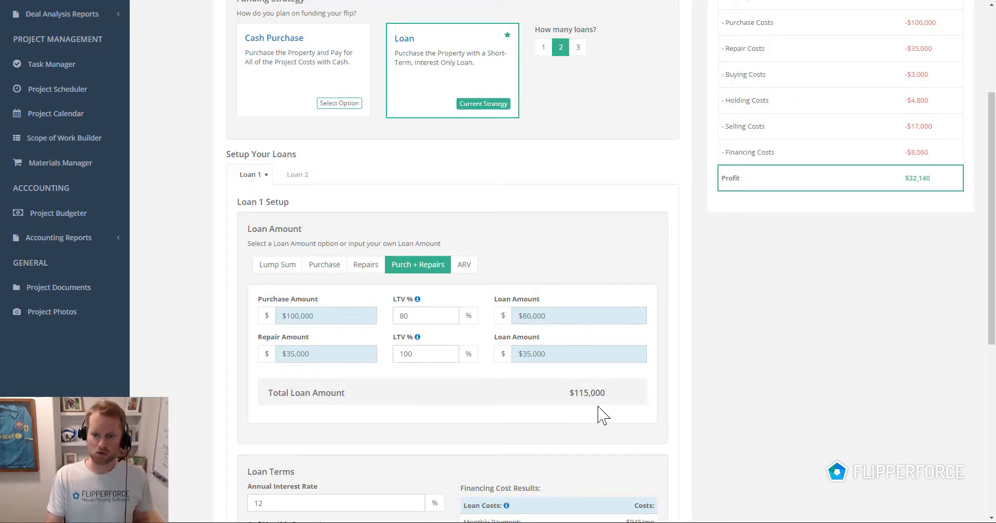
scroll(604, 411, "down", 2)
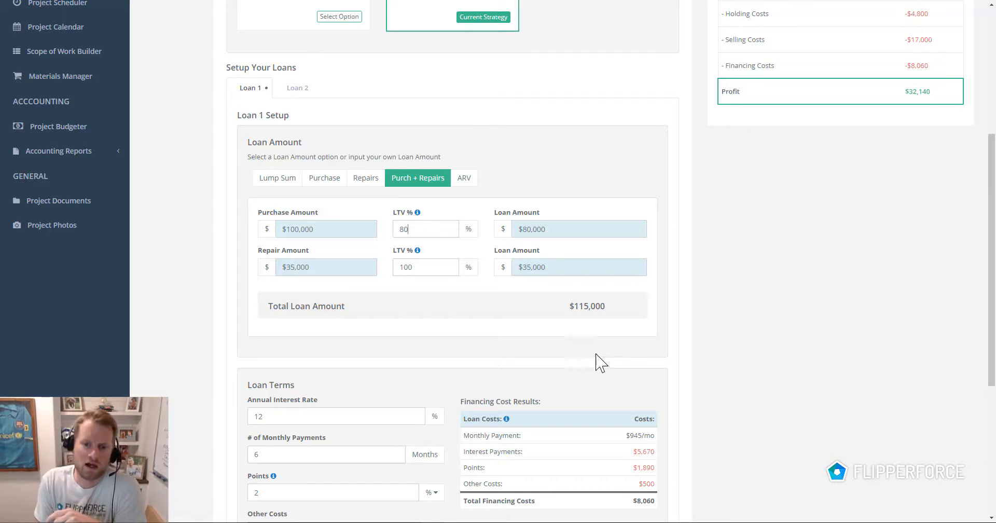
scroll(600, 363, "down", 2)
scroll(601, 363, "down", 2)
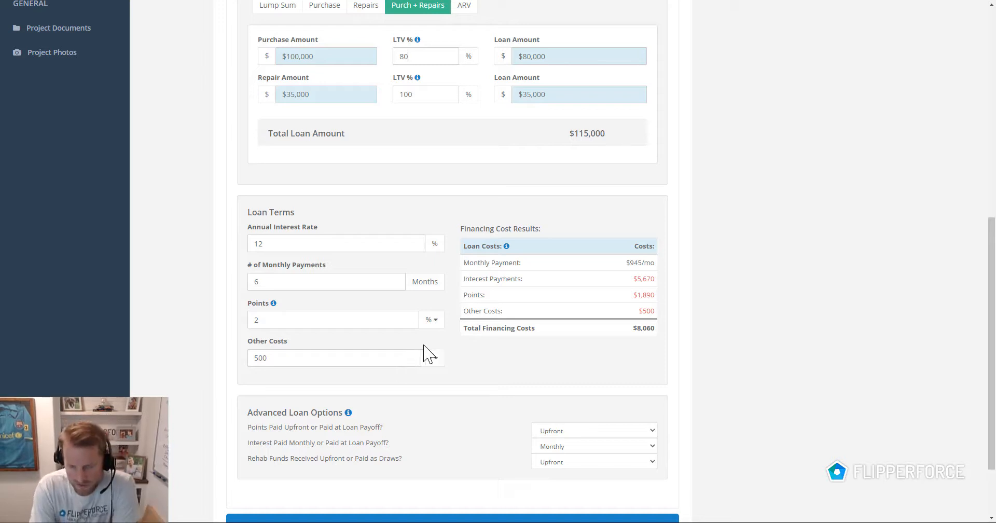
scroll(446, 358, "down", 2)
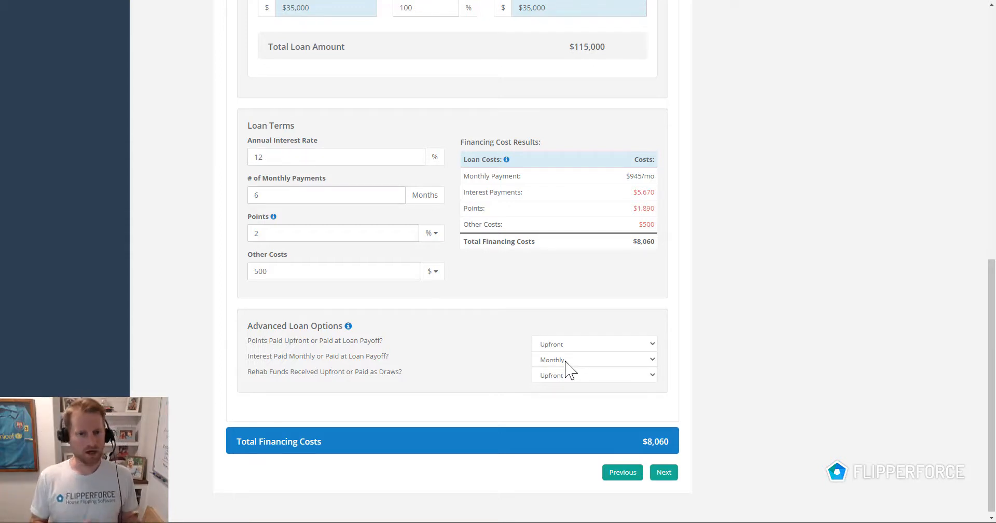
Check the choices for points, interest and rehab funds in Loan 1's advanced options, keeping Upfront, Monthly and Upfront.
left_click(651, 347)
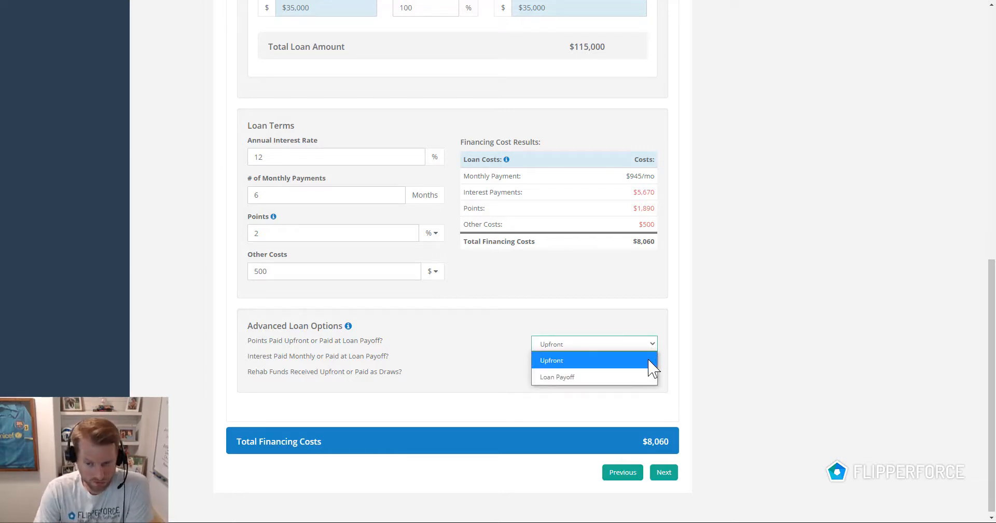
left_click(677, 360)
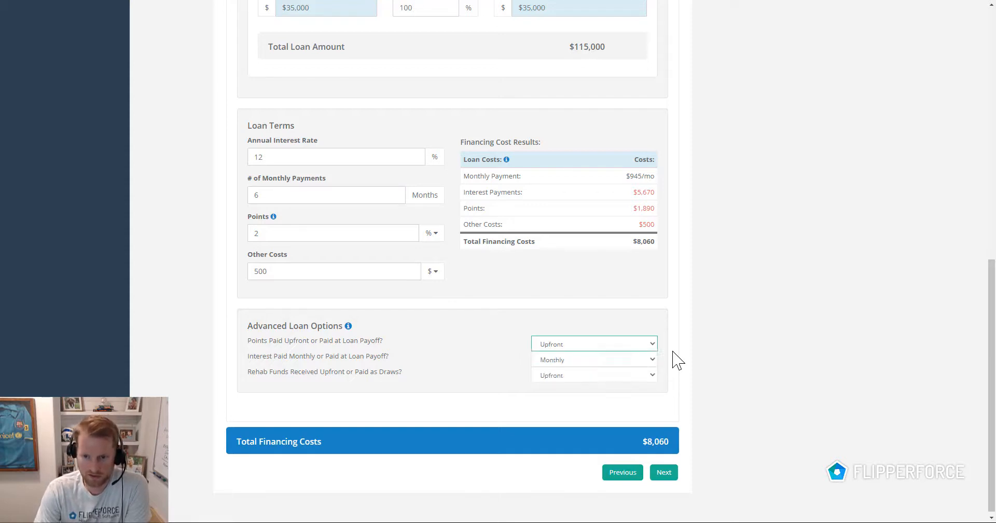
left_click(648, 363)
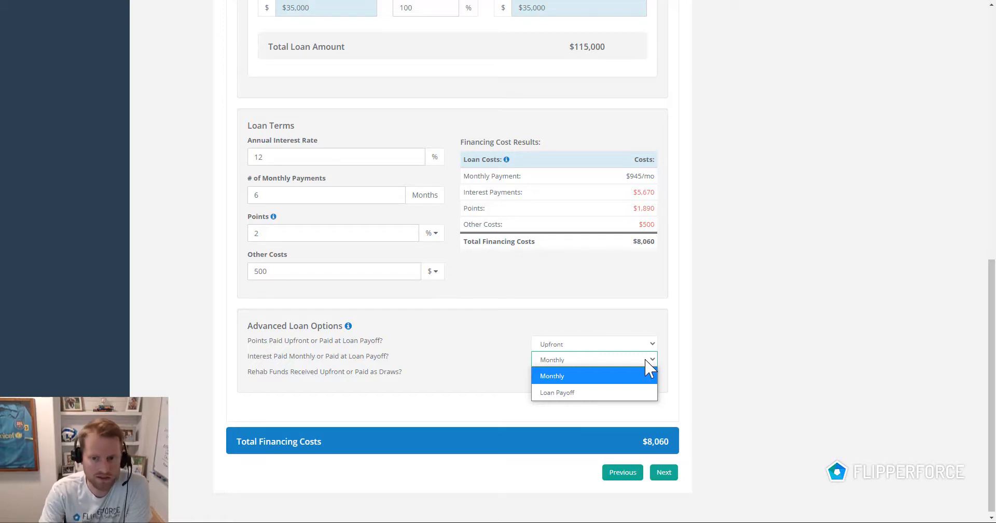
left_click(668, 372)
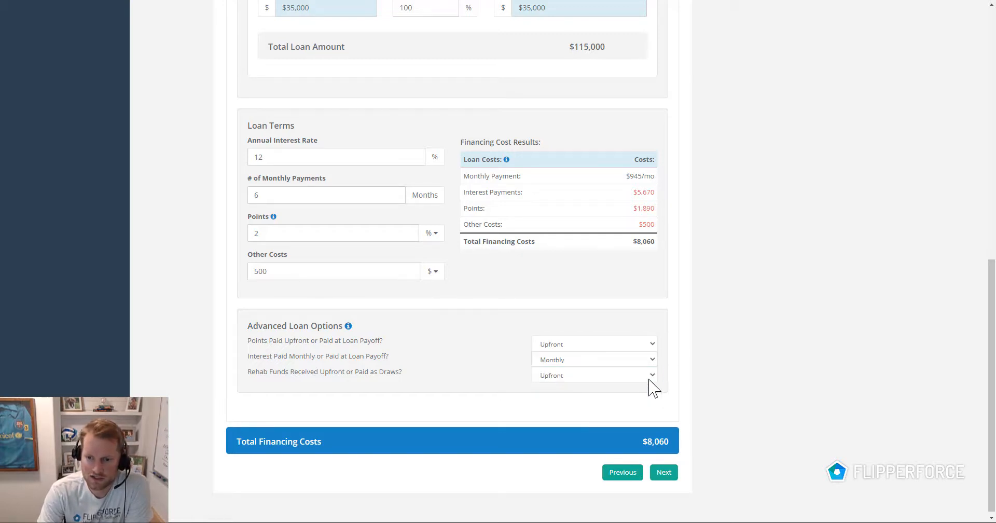
left_click(652, 379)
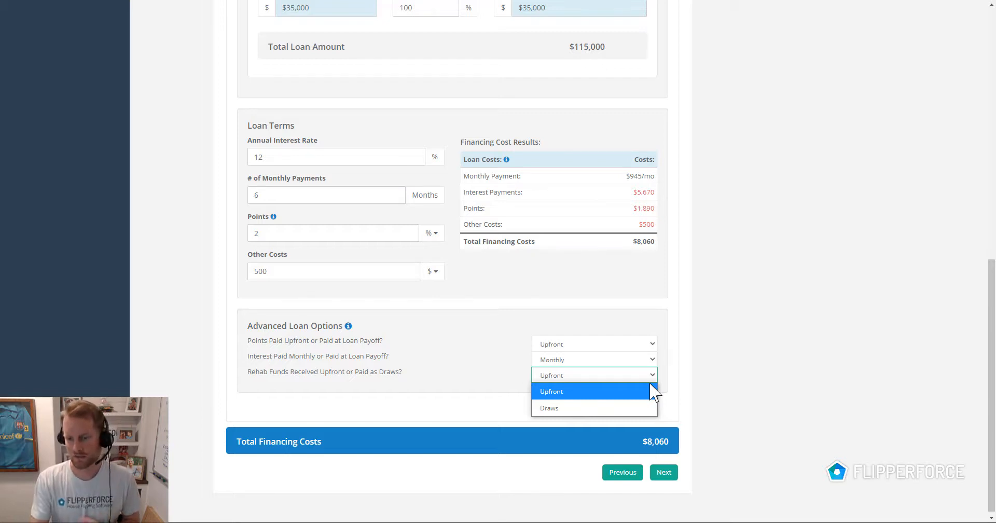
left_click(651, 389)
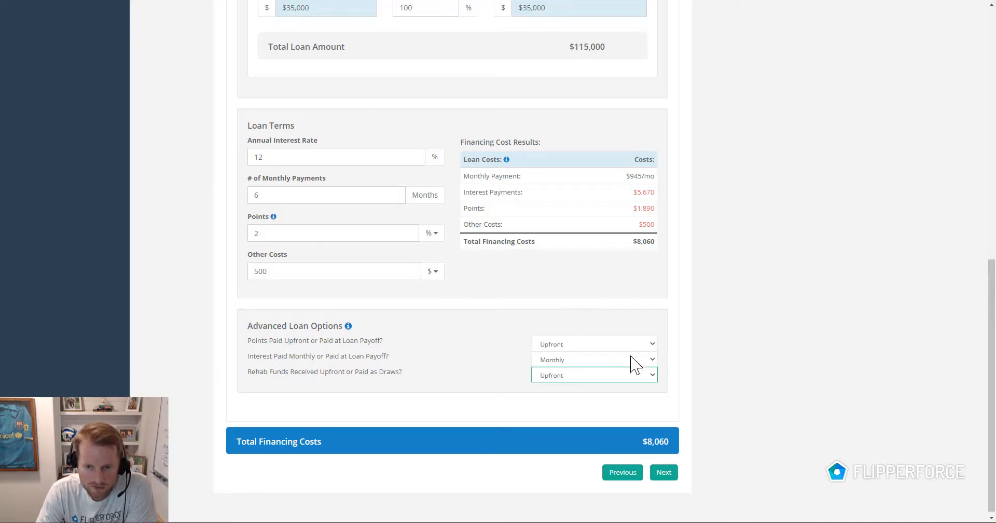
Go on to the Profit stage and review the profit results, desired profit and recommended max purchase price.
scroll(674, 399, "up", 3)
scroll(679, 405, "down", 3)
left_click(667, 468)
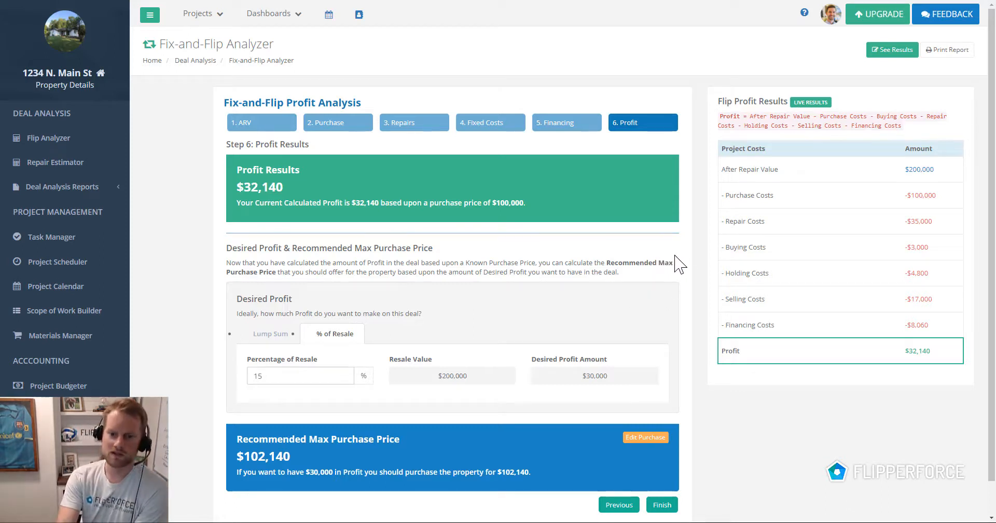
scroll(617, 213, "down", 1)
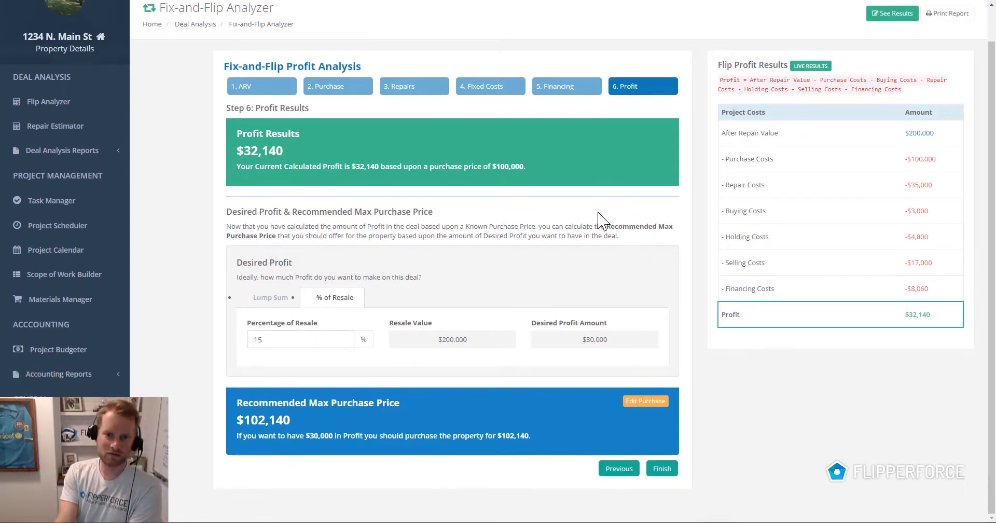
scroll(655, 230, "up", 1)
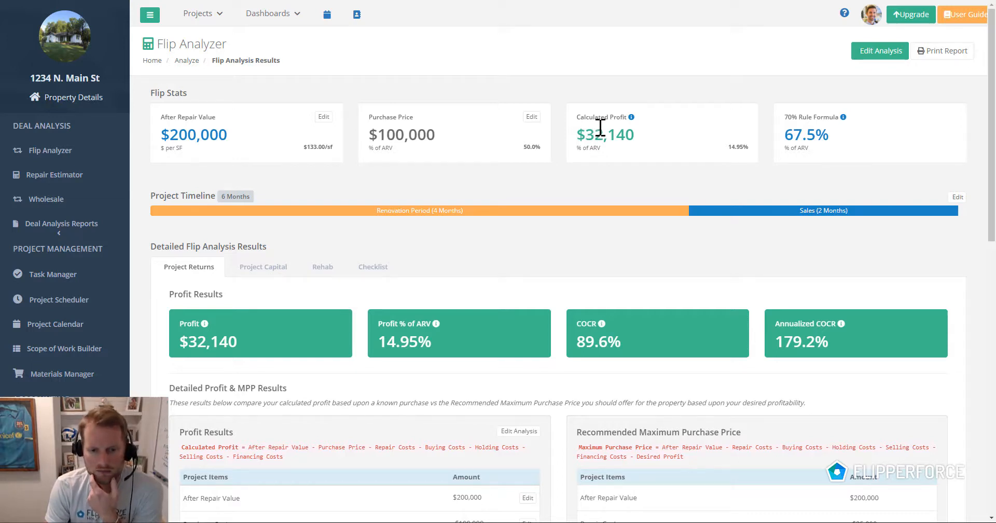
Look over the flip stats and project timeline on the Flip Analysis Results page.
scroll(555, 161, "down", 2)
scroll(519, 168, "down", 4)
scroll(483, 155, "up", 4)
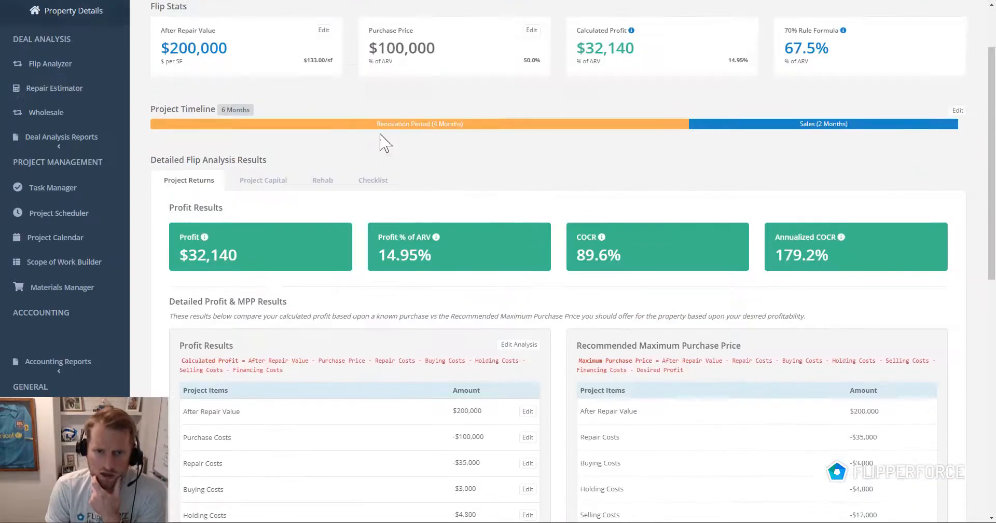
scroll(364, 166, "up", 2)
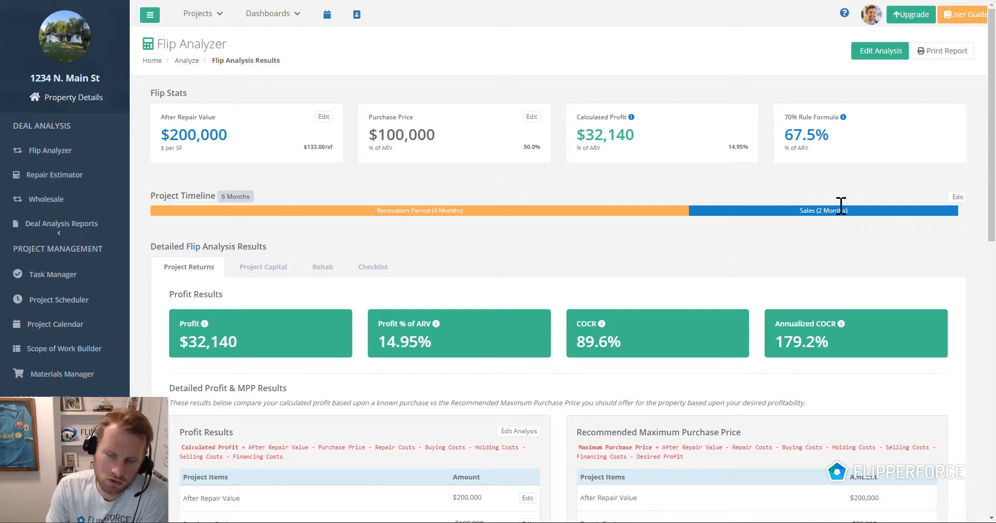
Examine the Project Returns results, comparing the calculated profit breakdown with the Recommended Maximum Purchase Price breakdown.
scroll(507, 238, "down", 2)
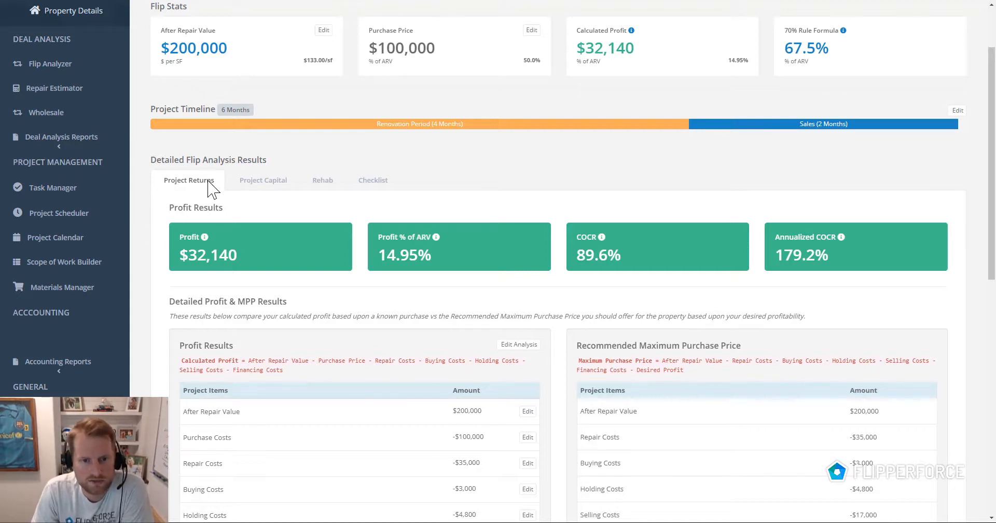
scroll(420, 260, "down", 2)
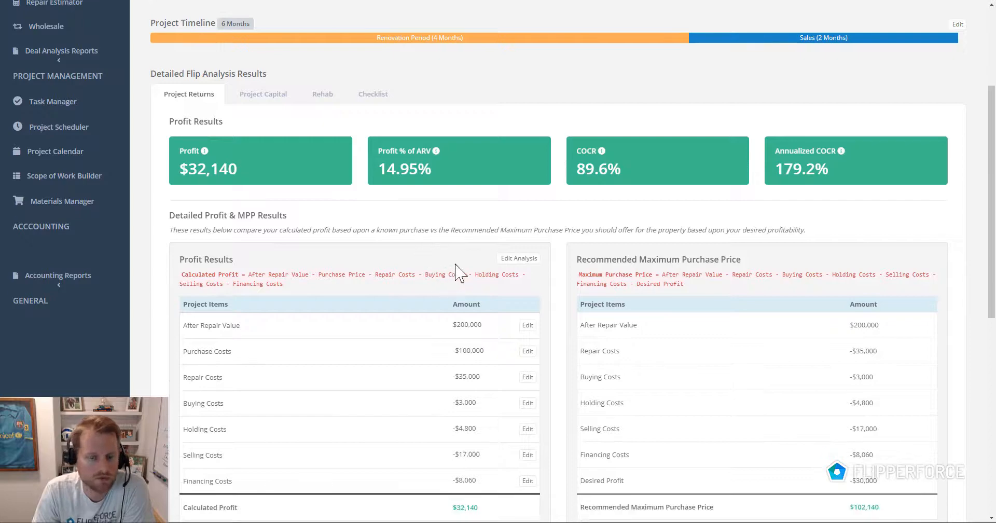
scroll(488, 255, "down", 2)
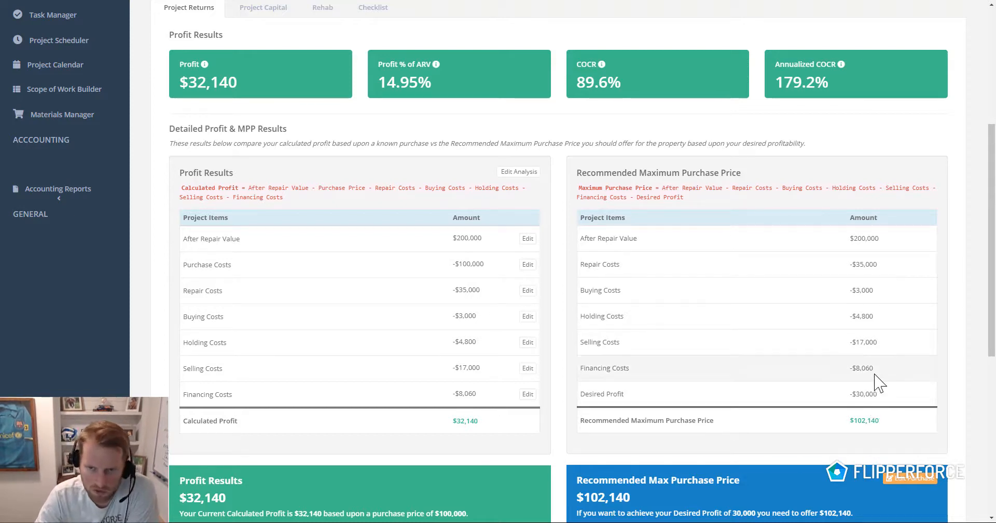
scroll(876, 384, "down", 2)
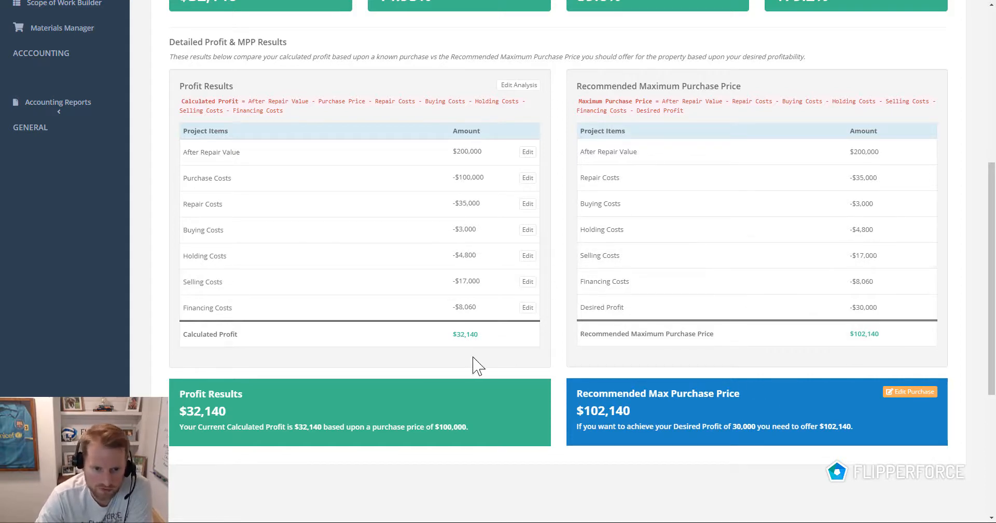
scroll(674, 312, "up", 5)
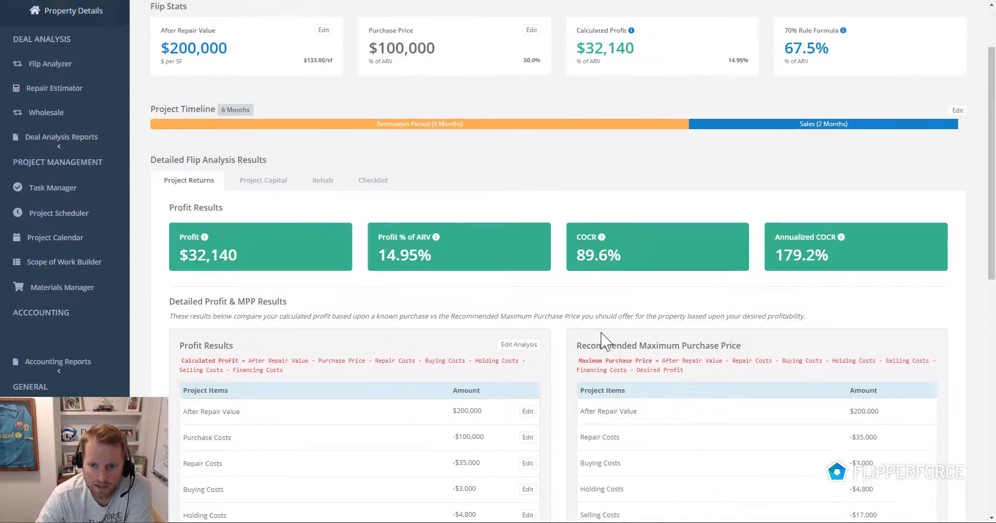
scroll(680, 316, "down", 5)
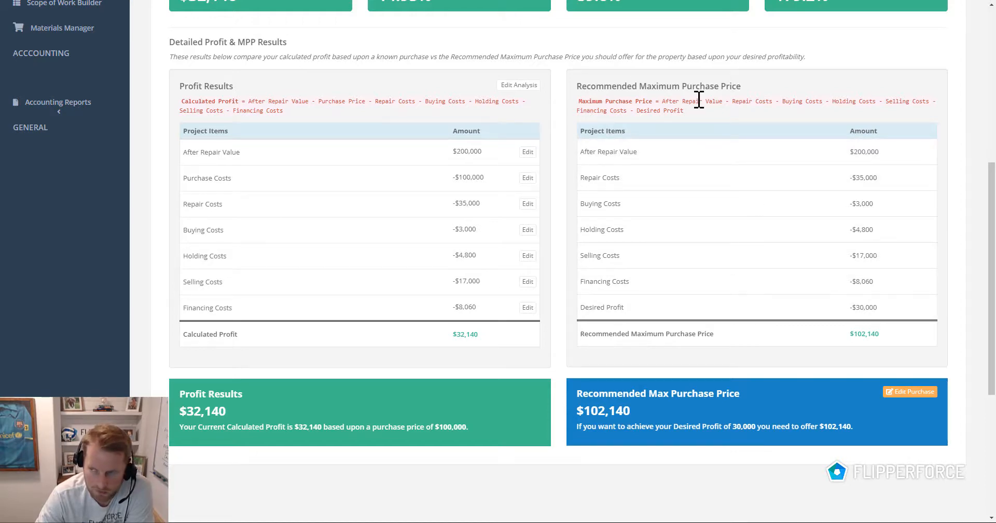
scroll(698, 100, "up", 2)
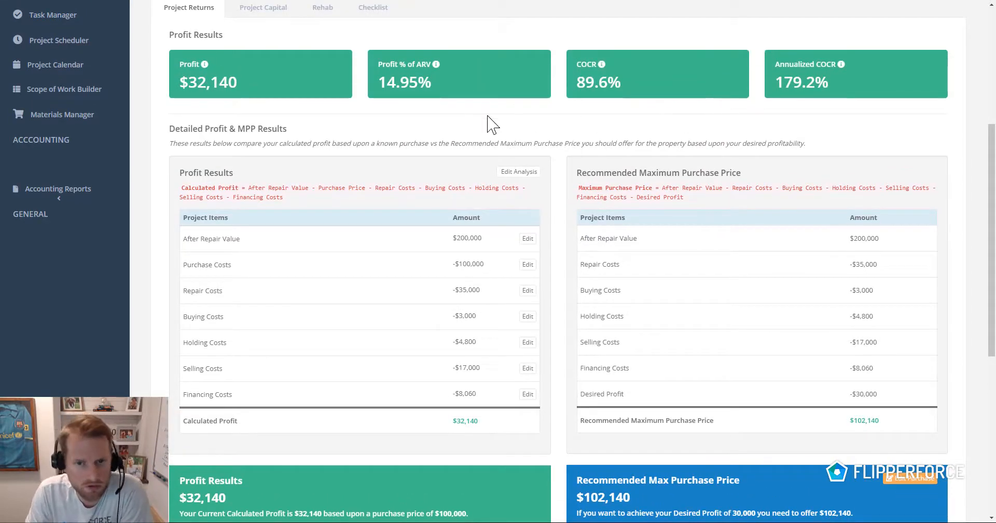
Show the Project Capital results and examine the project costs over time, capital over time and Loan 1 financing costs.
scroll(467, 138, "up", 4)
left_click(263, 181)
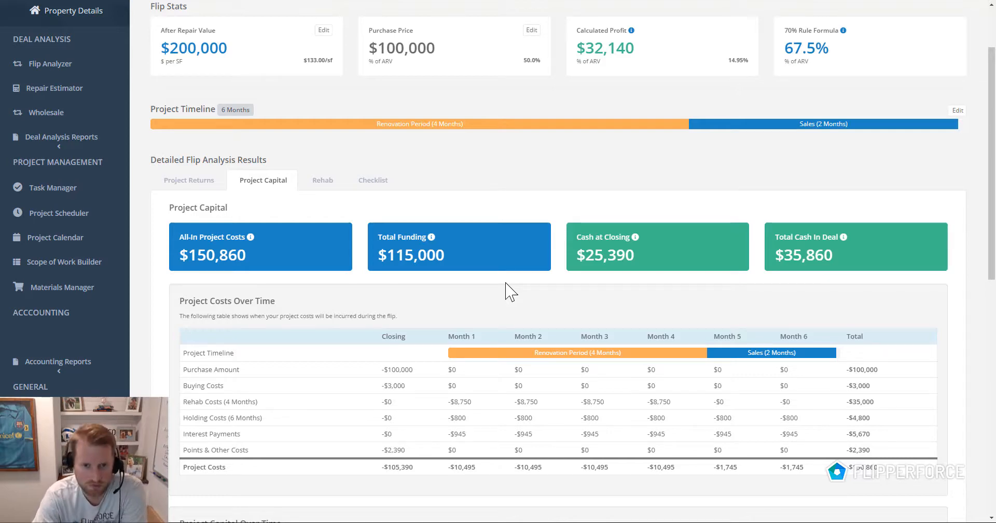
scroll(506, 282, "down", 3)
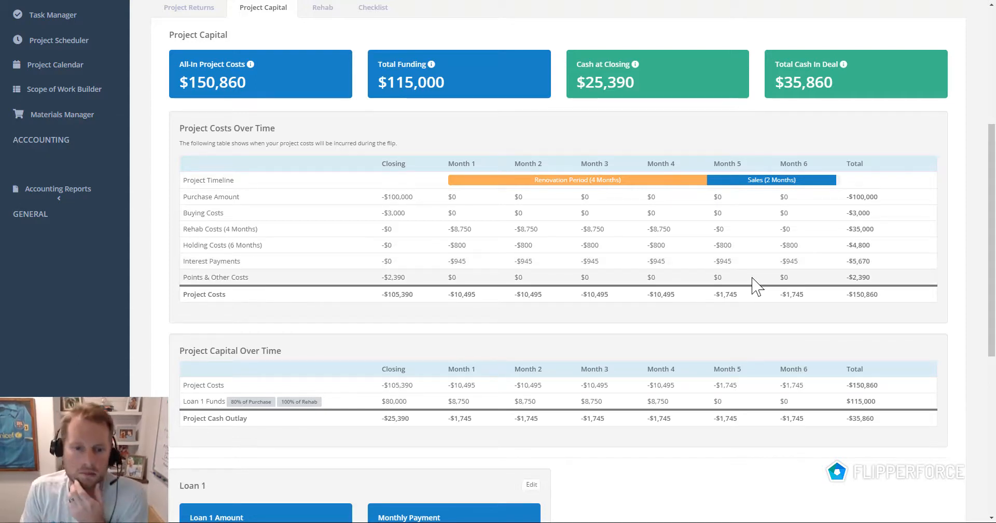
scroll(565, 259, "down", 2)
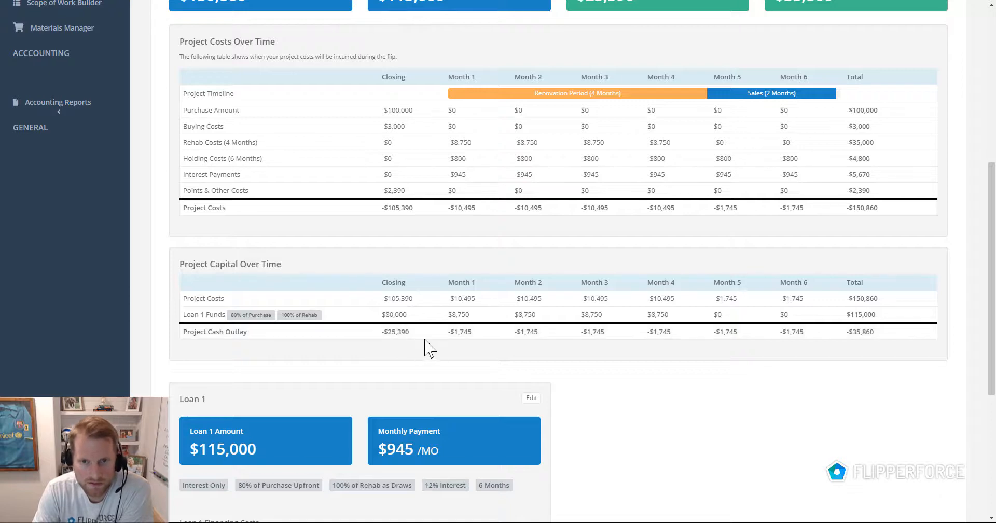
scroll(326, 249, "up", 3)
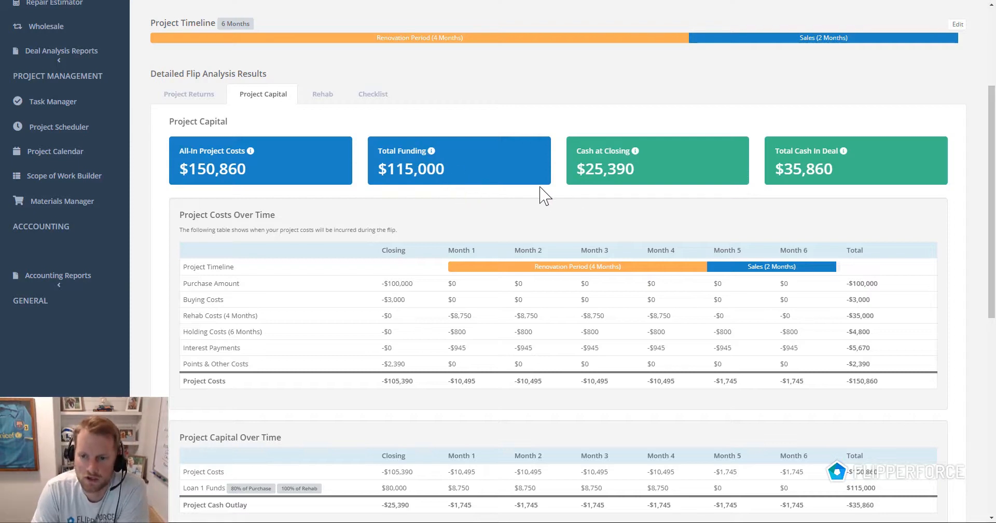
scroll(606, 175, "down", 3)
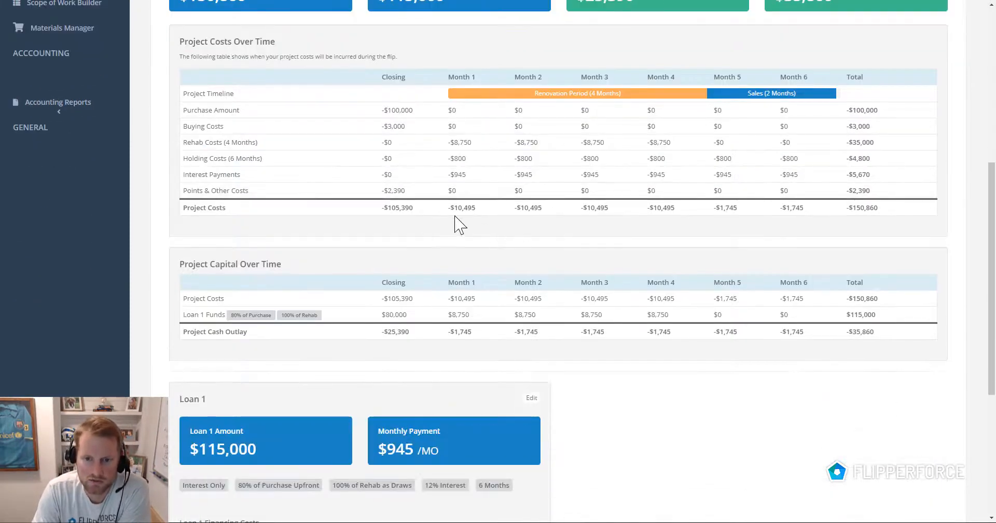
scroll(477, 303, "up", 2)
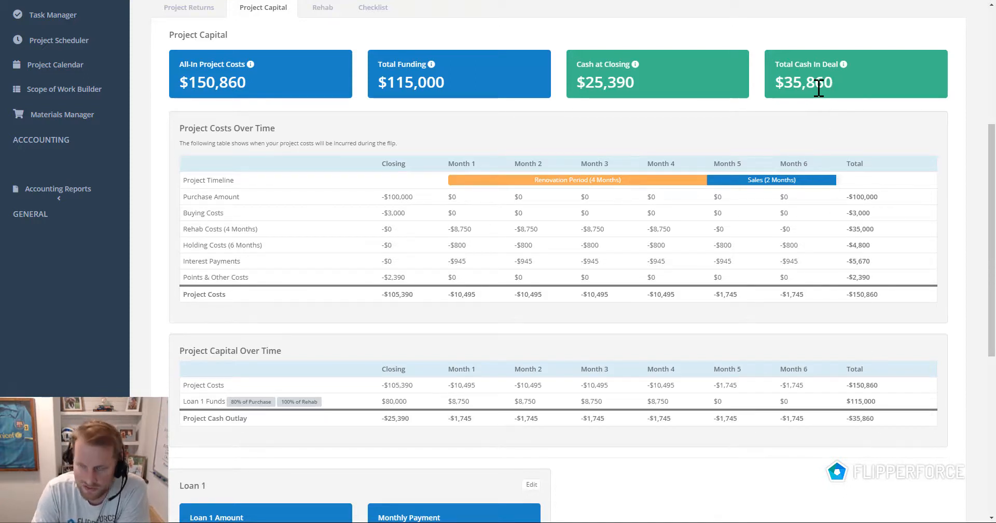
scroll(772, 104, "down", 5)
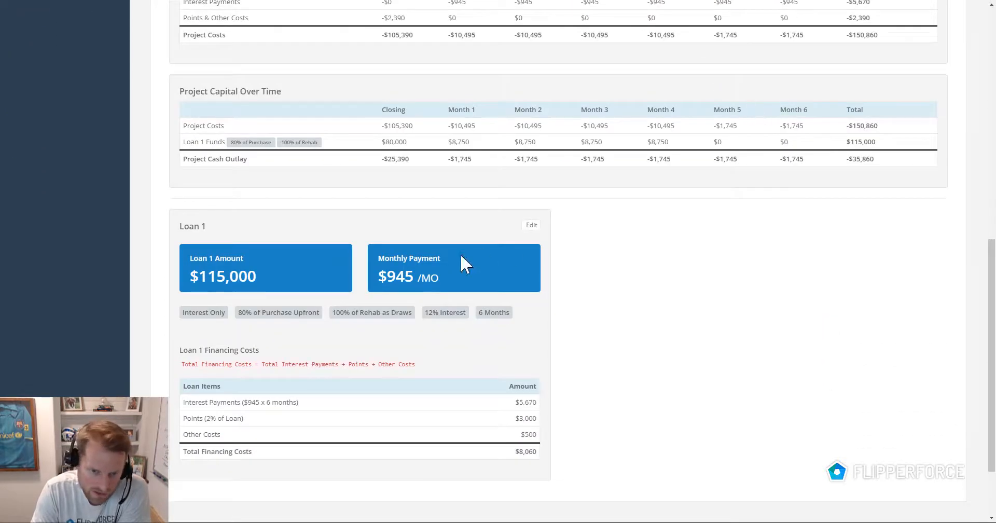
scroll(425, 247, "down", 2)
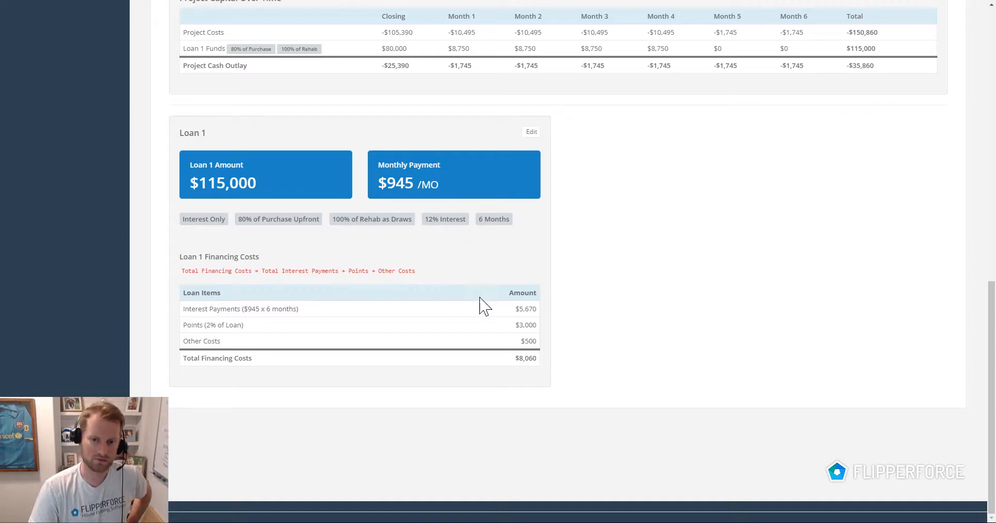
Show the Rehab results and examine the rehab cost totals and the estimate summary for exteriors, interiors and adders.
scroll(599, 286, "up", 1)
scroll(601, 295, "up", 15)
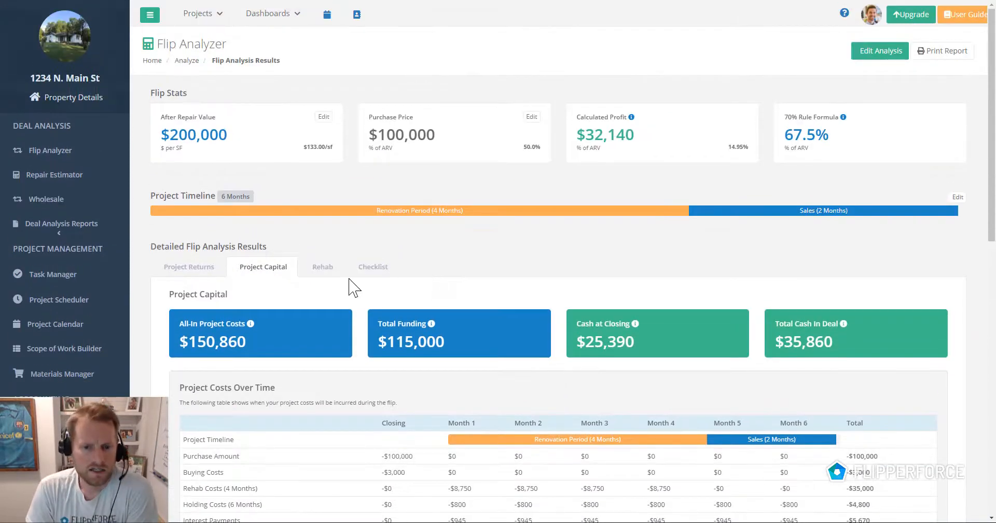
left_click(306, 269)
scroll(415, 286, "down", 3)
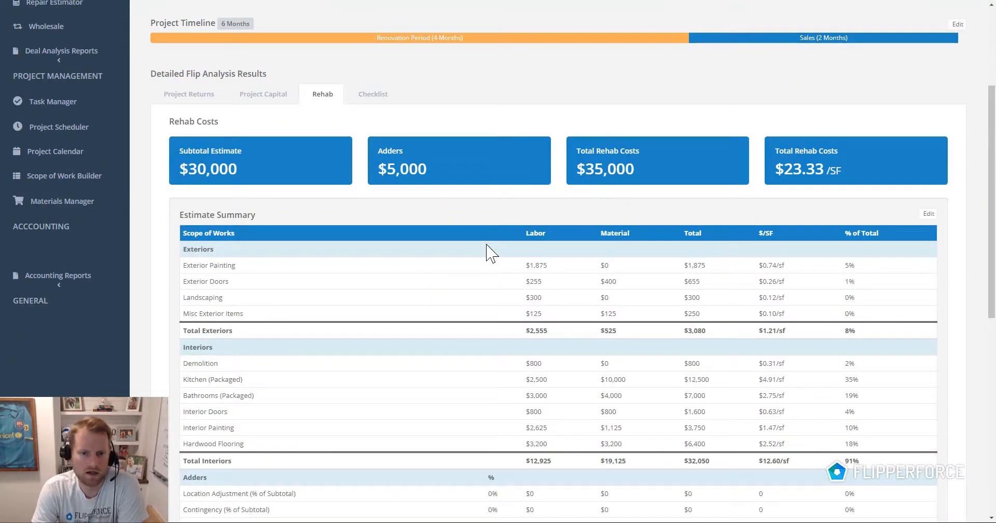
scroll(581, 243, "down", 2)
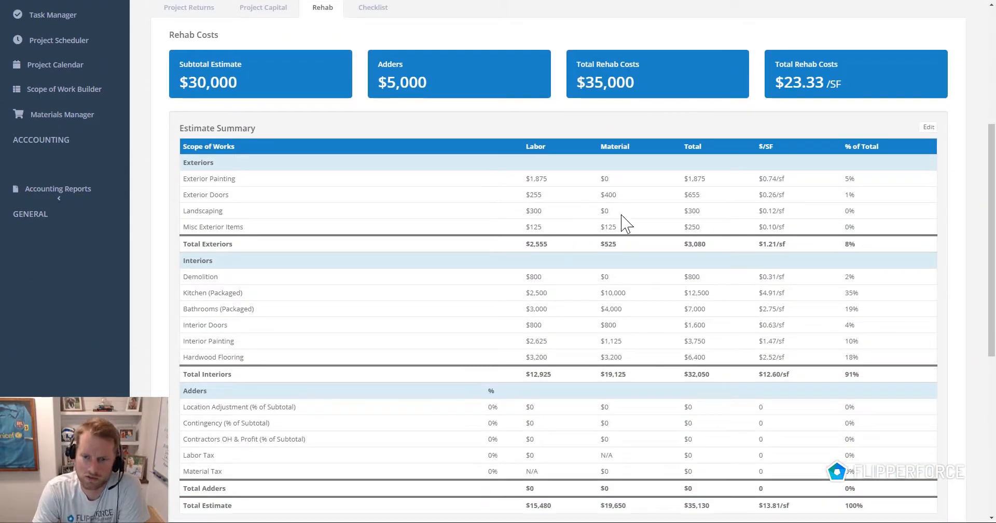
scroll(524, 176, "up", 5)
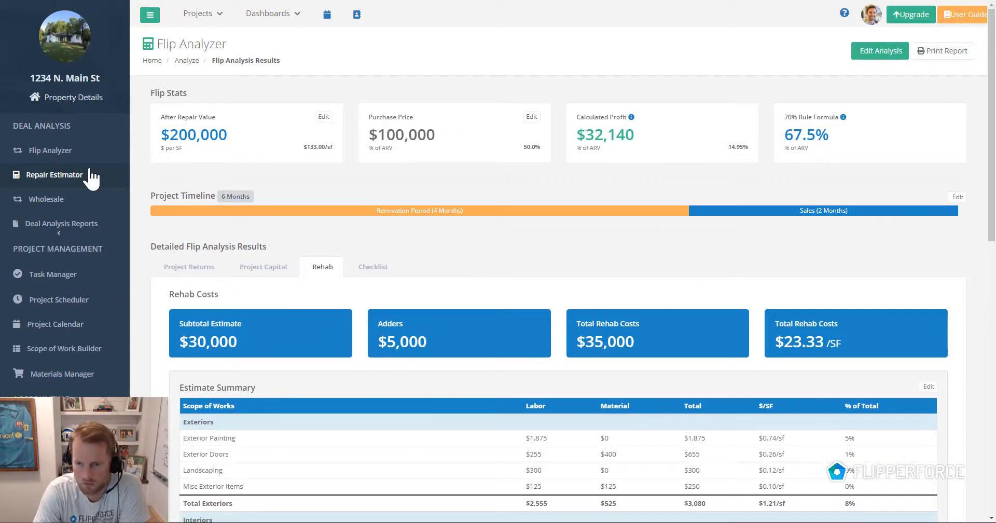
scroll(437, 344, "down", 2)
scroll(363, 269, "down", 1)
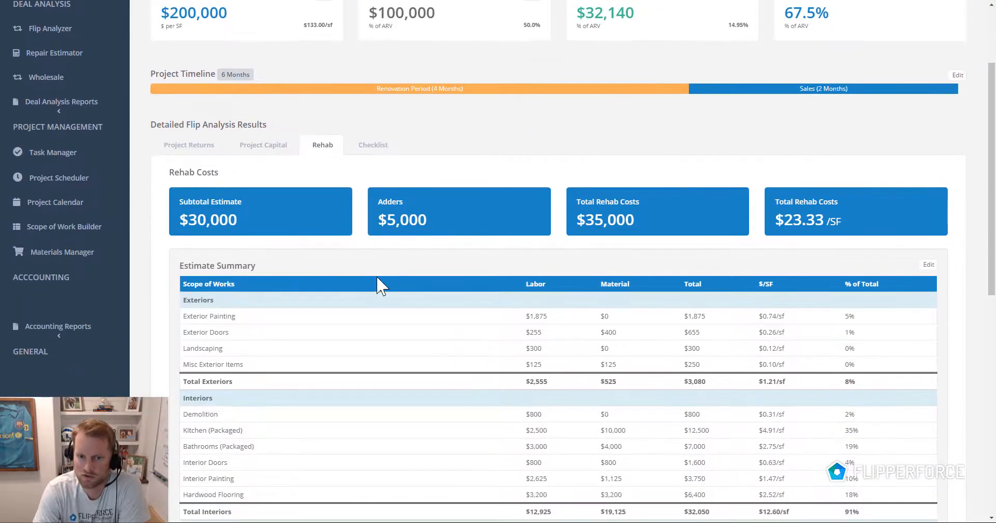
scroll(383, 284, "down", 3)
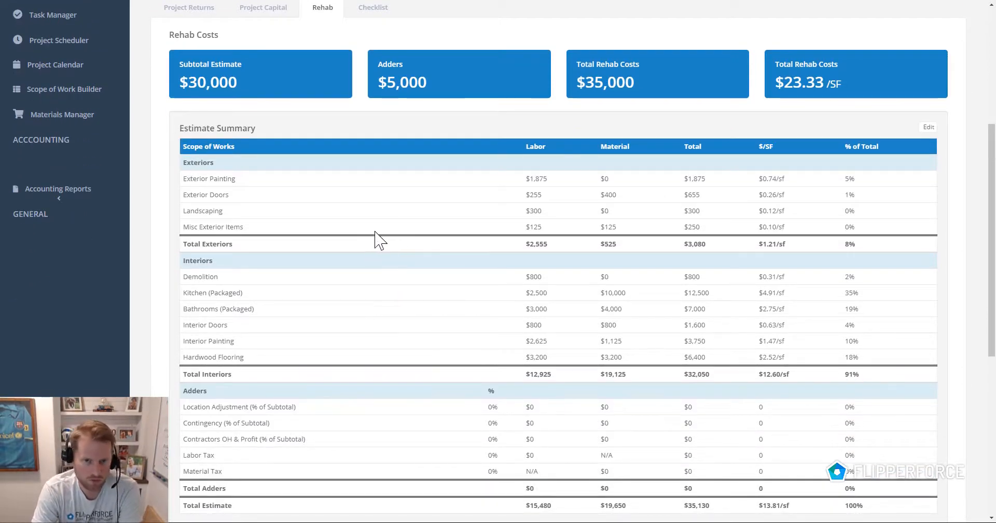
scroll(441, 254, "up", 5)
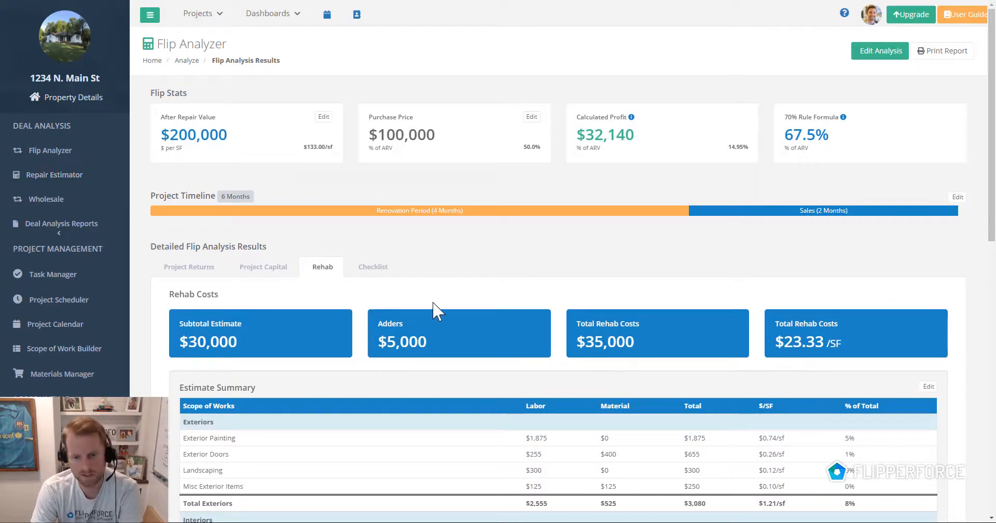
scroll(462, 301, "down", 3)
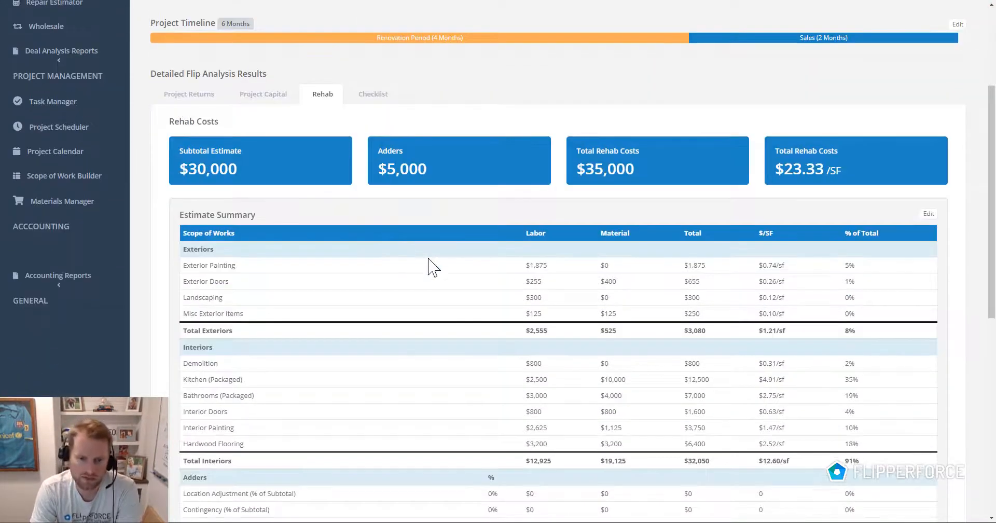
scroll(429, 264, "down", 3)
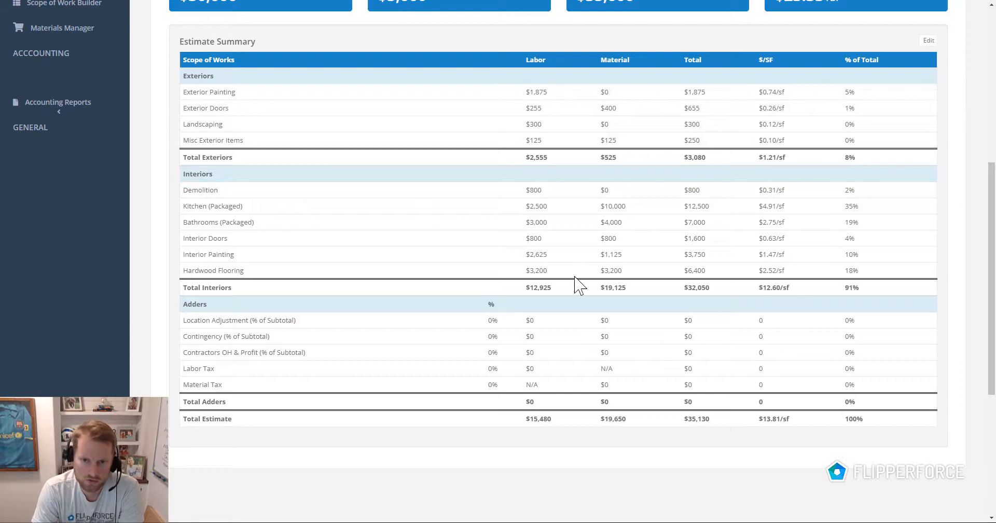
Return to the Project Capital results and recheck the cost and capital tables down to the Loan 1 summary.
scroll(576, 285, "up", 6)
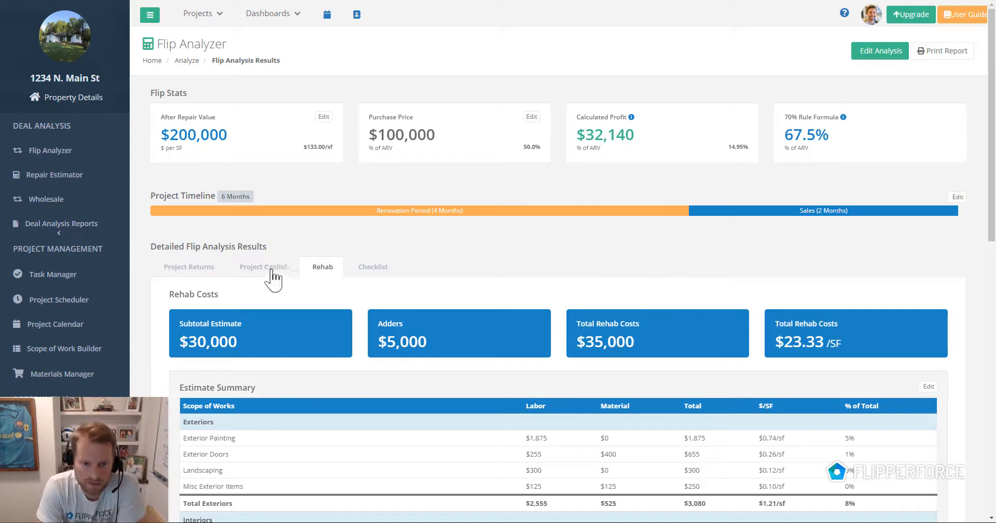
left_click(254, 276)
scroll(296, 275, "down", 2)
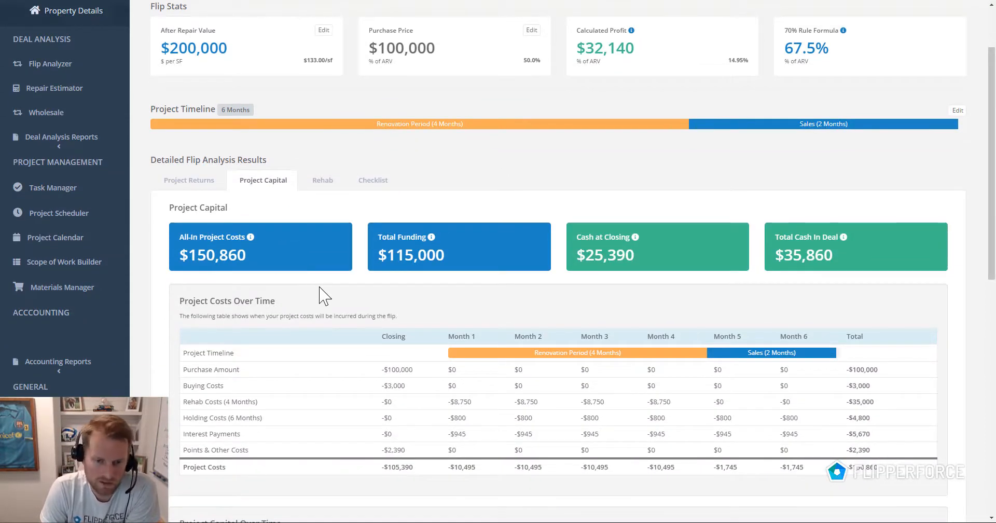
scroll(327, 293, "down", 4)
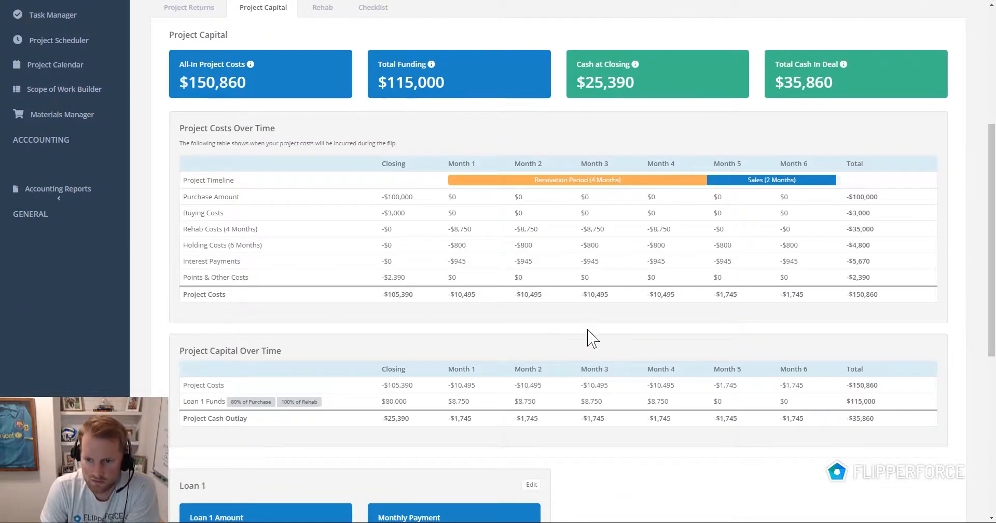
scroll(594, 337, "down", 2)
scroll(609, 324, "down", 6)
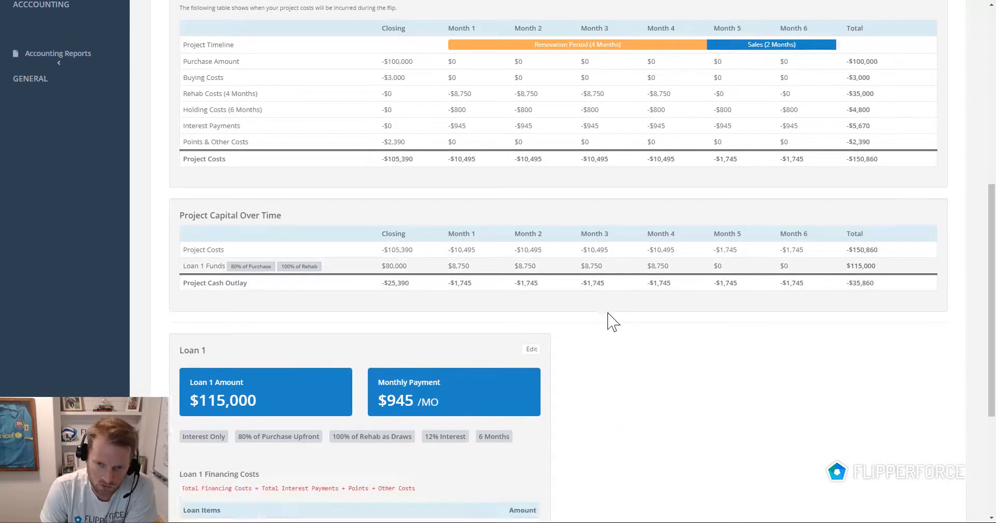
Set the default repair cost estimating method to $ per Square Foot in the Analysis Settings.
scroll(614, 319, "up", 12)
scroll(614, 319, "up", 2)
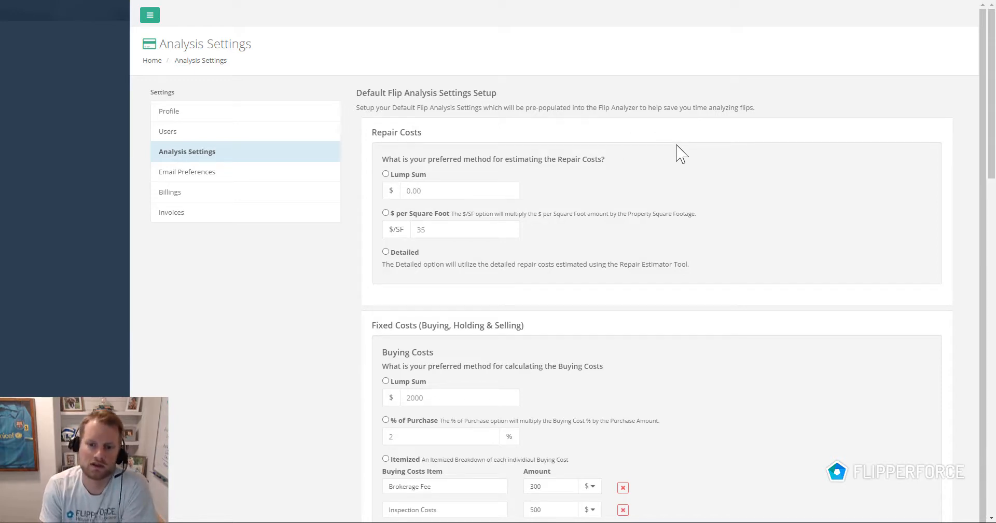
scroll(697, 155, "down", 2)
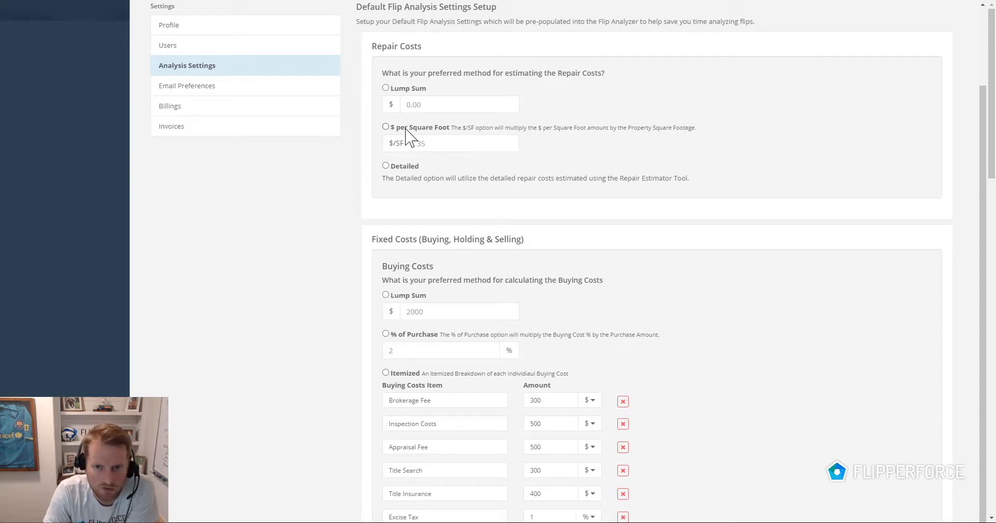
left_click(386, 127)
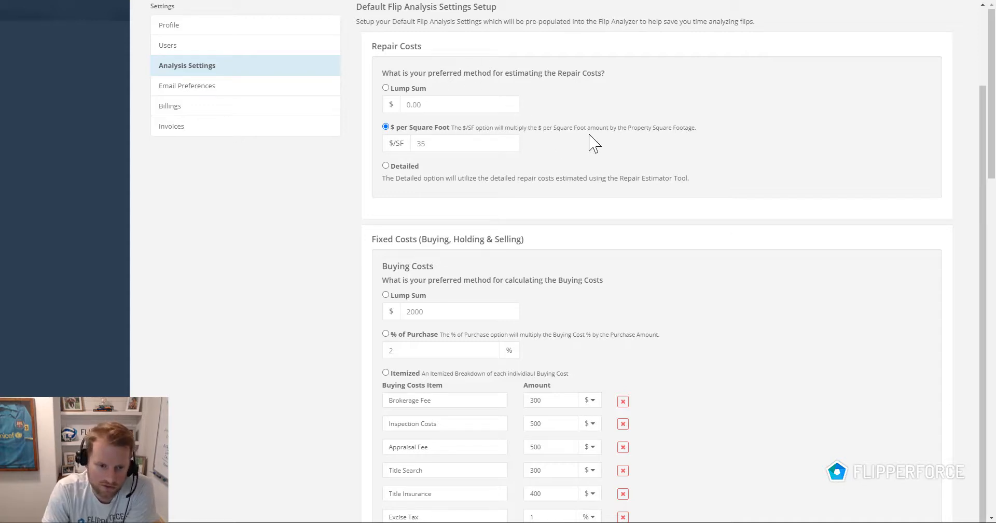
Set the default calculation method for both the Buying Costs and the Holding Costs to Itemized.
scroll(582, 151, "down", 2)
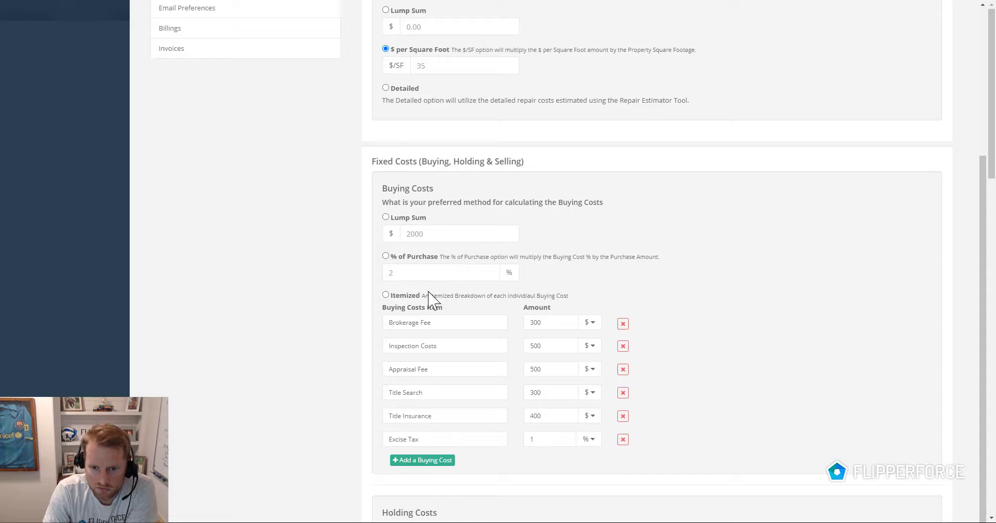
left_click(385, 295)
scroll(661, 244, "down", 3)
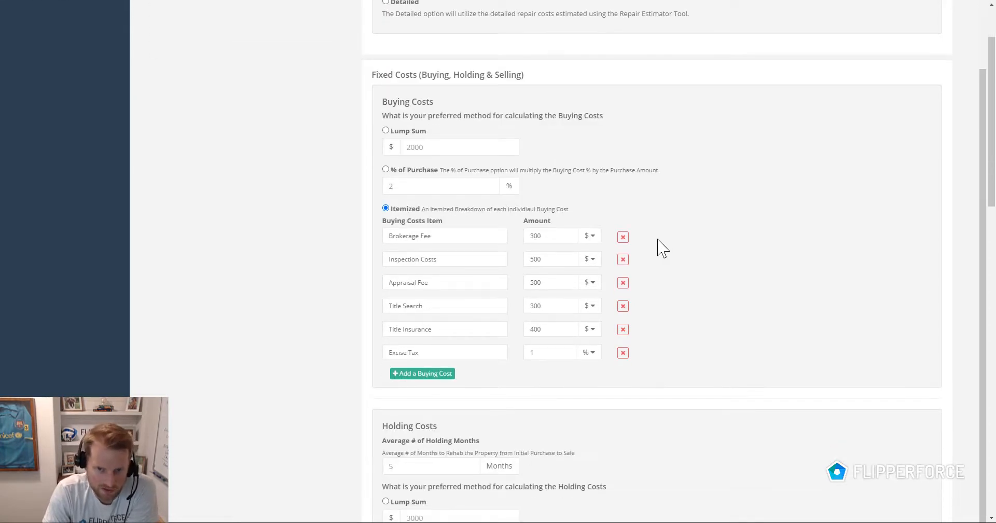
scroll(658, 247, "down", 4)
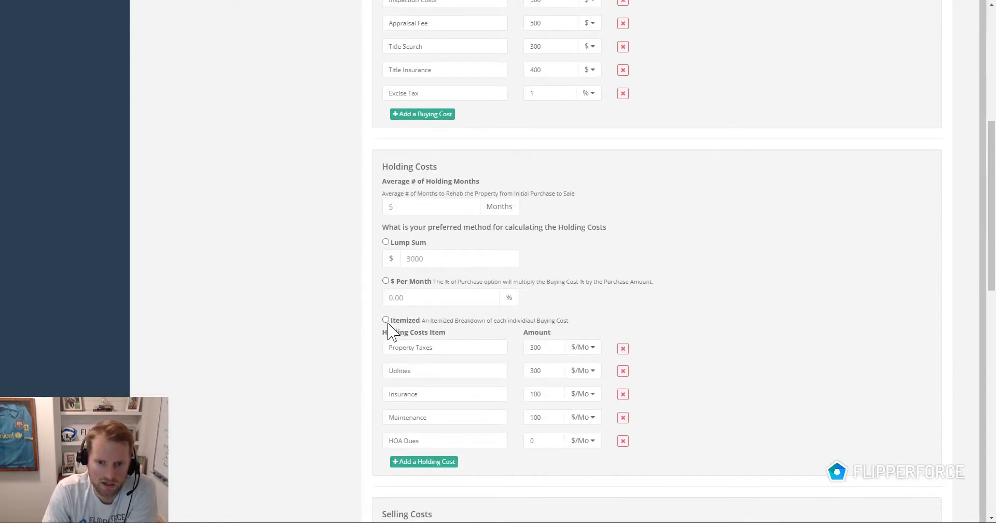
left_click(386, 320)
scroll(514, 280, "down", 3)
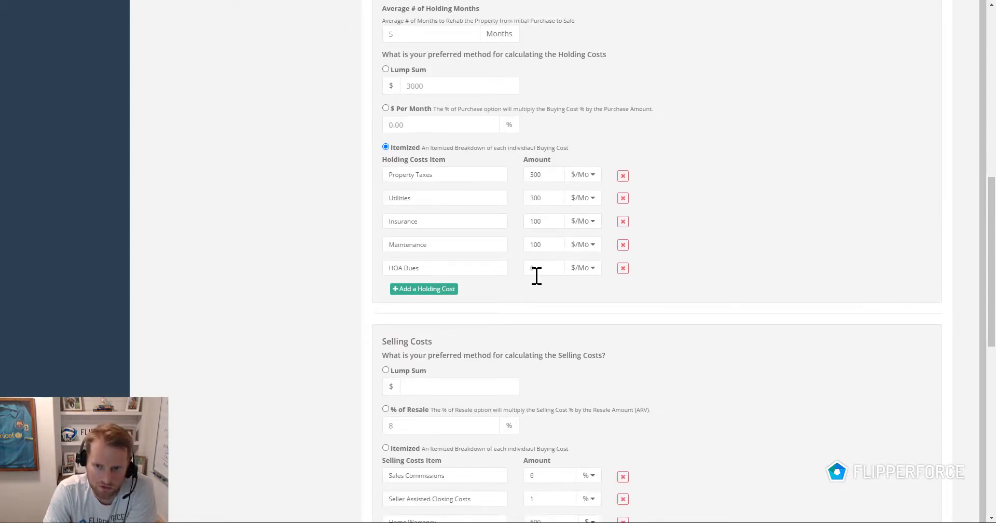
Set the default calculation method for the Selling Costs to Itemized.
scroll(538, 275, "down", 3)
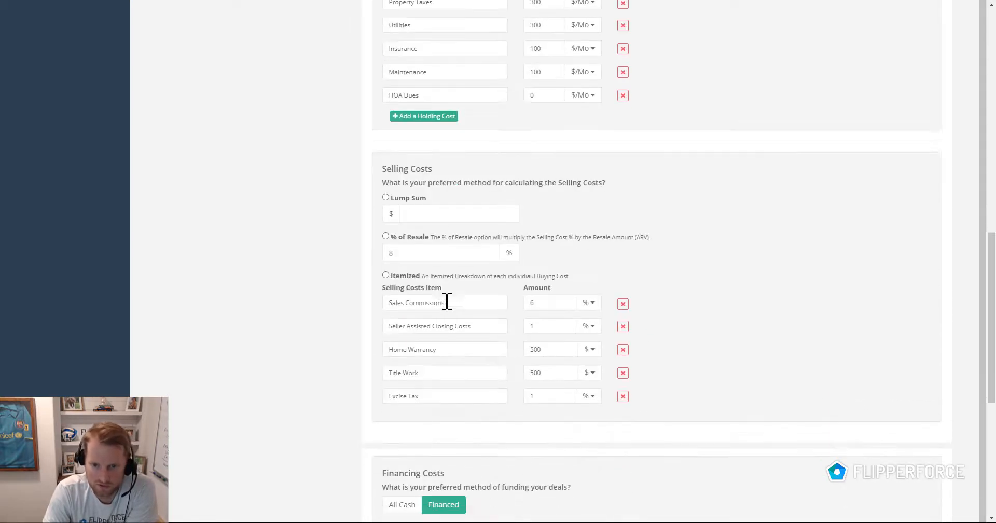
left_click(386, 275)
scroll(515, 240, "up", 3)
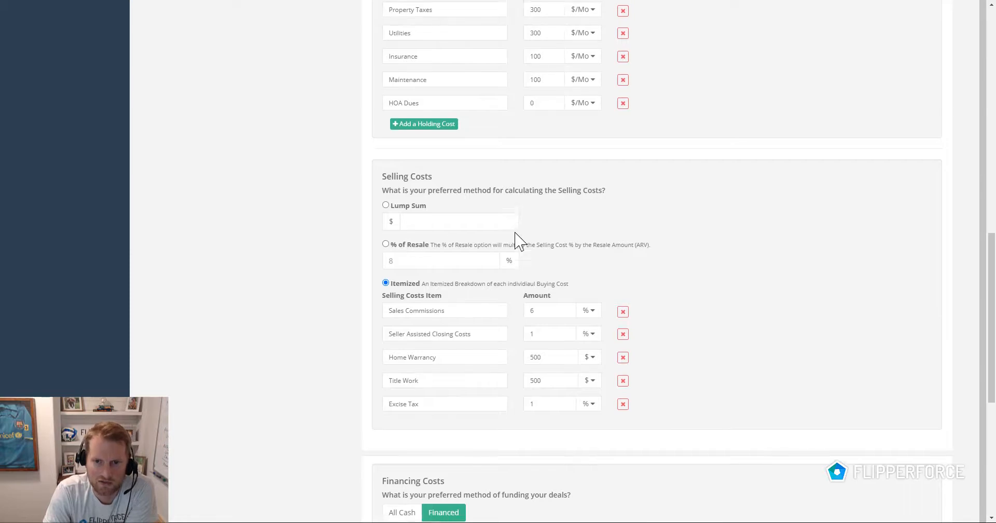
Examine the default Financing Costs loan terms and the Desired Profit methods, then return to the start of the settings.
scroll(533, 244, "down", 8)
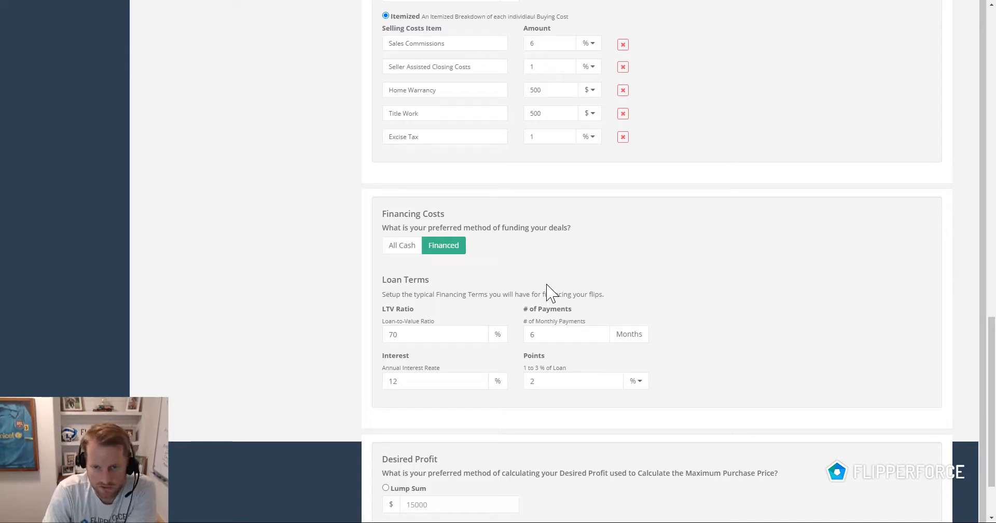
scroll(550, 293, "down", 2)
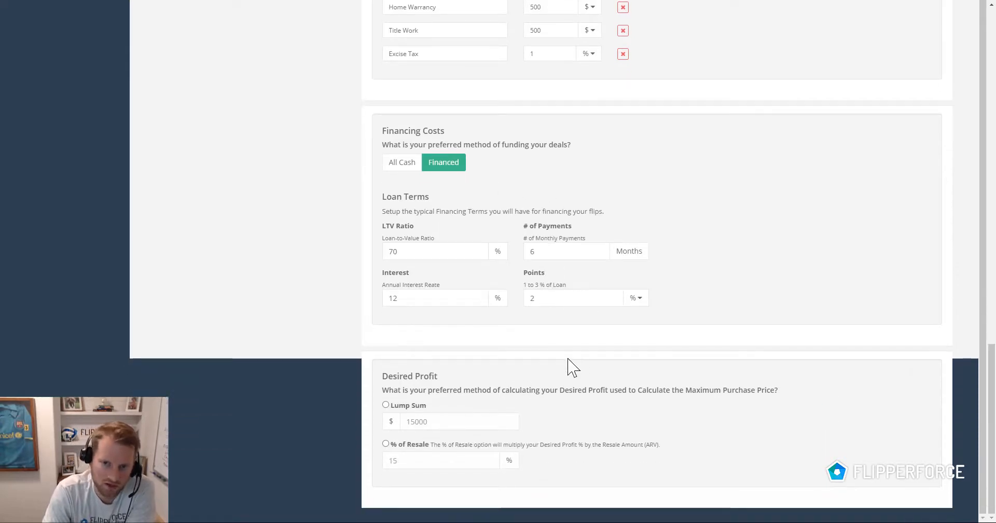
scroll(572, 367, "up", 20)
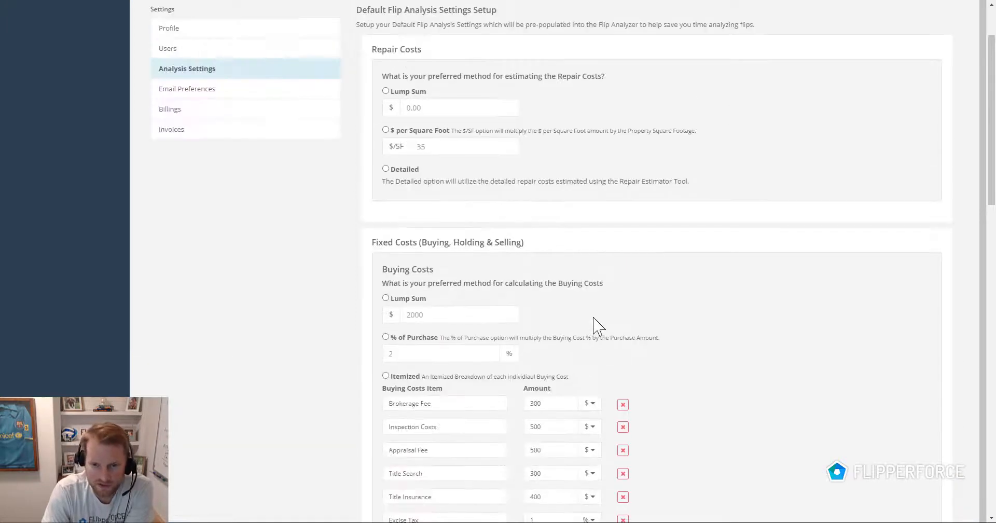
scroll(598, 326, "up", 2)
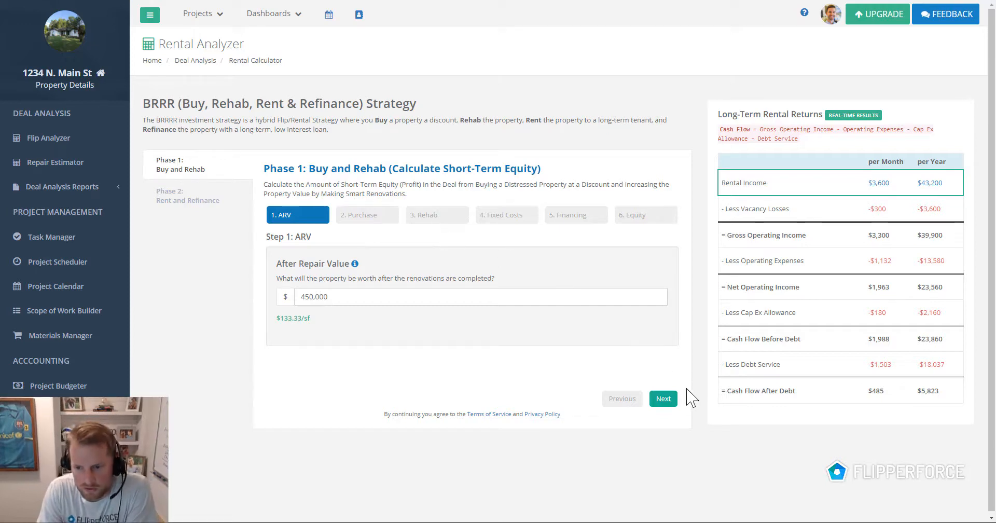
Advance Phase 1 of the BRRR rental analysis from ARV through Purchase and Rehab to Fixed Costs.
left_click(670, 402)
left_click(664, 400)
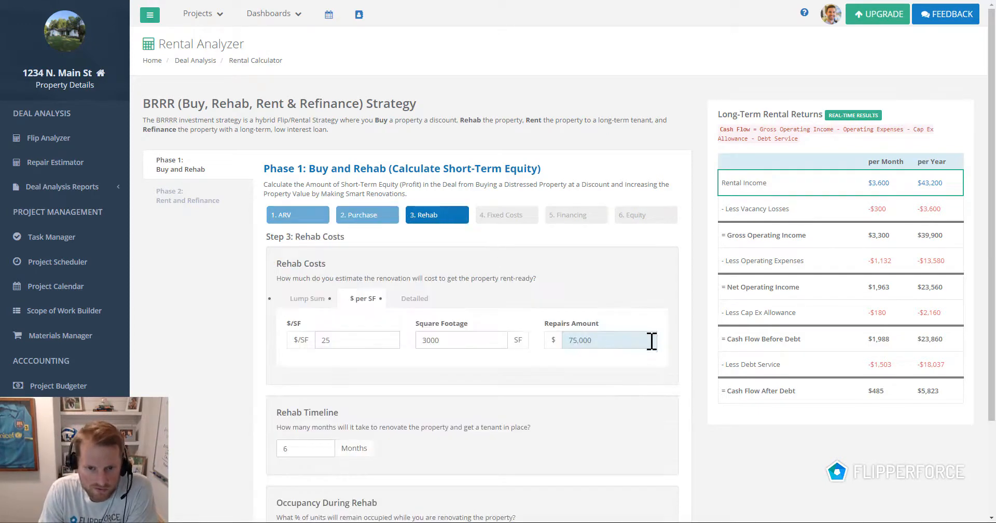
scroll(654, 342, "down", 2)
left_click(663, 472)
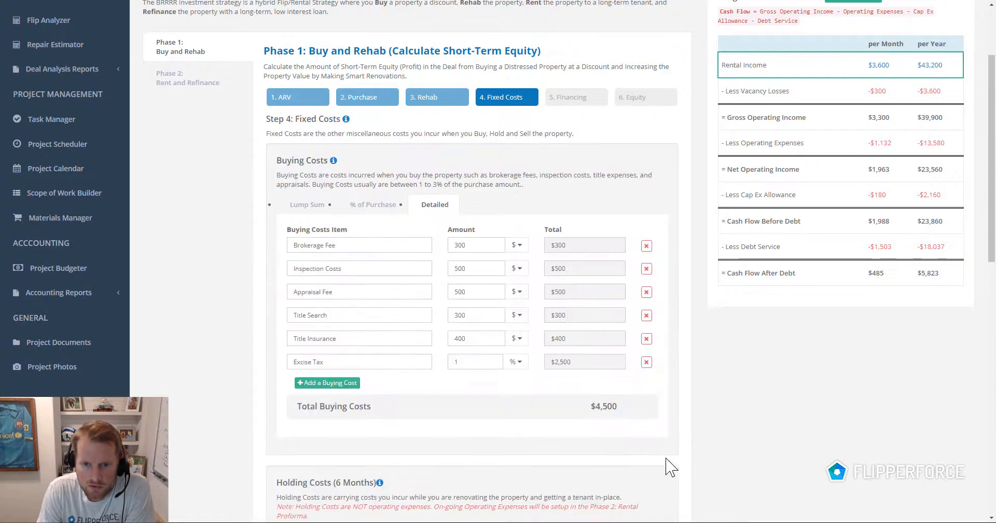
Review the itemized buying and holding costs and continue through Financing to the Equity stage.
scroll(647, 338, "down", 10)
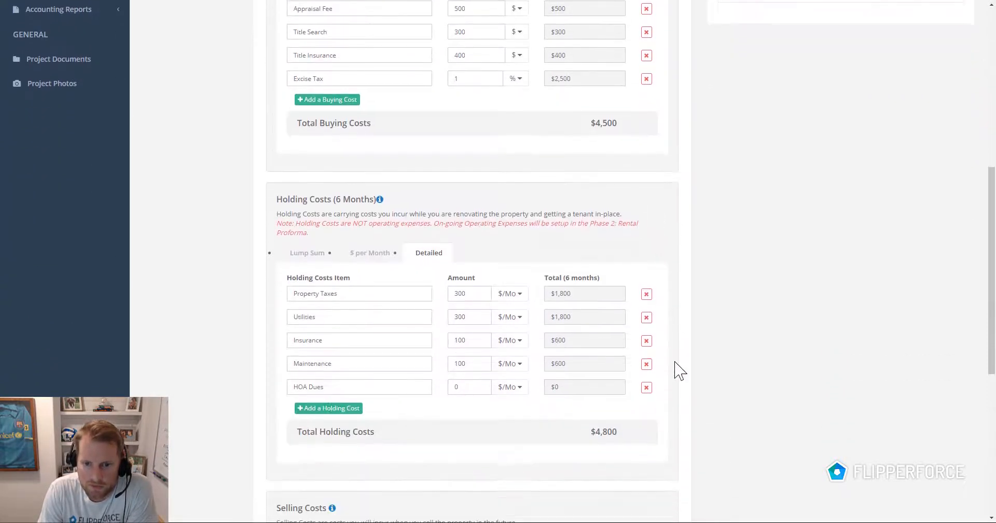
left_click(675, 502)
scroll(656, 374, "down", 8)
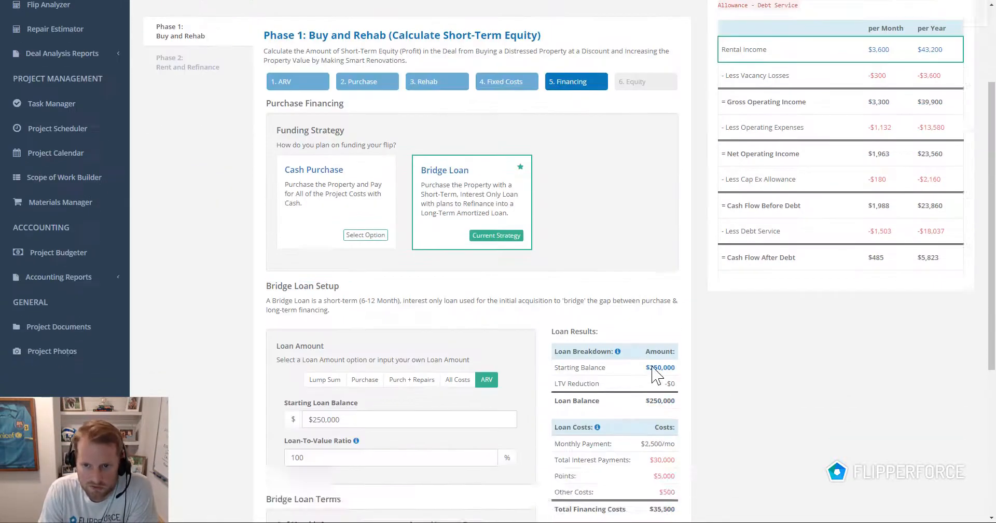
left_click(665, 473)
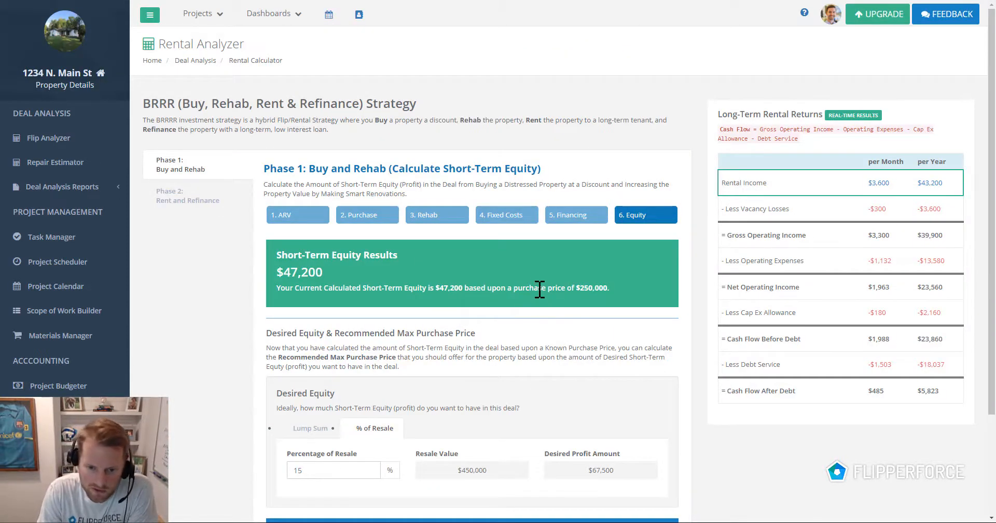
Examine the Short-Term Equity Results, the desired equity and the Recommended Max Purchase Price.
scroll(550, 301, "down", 2)
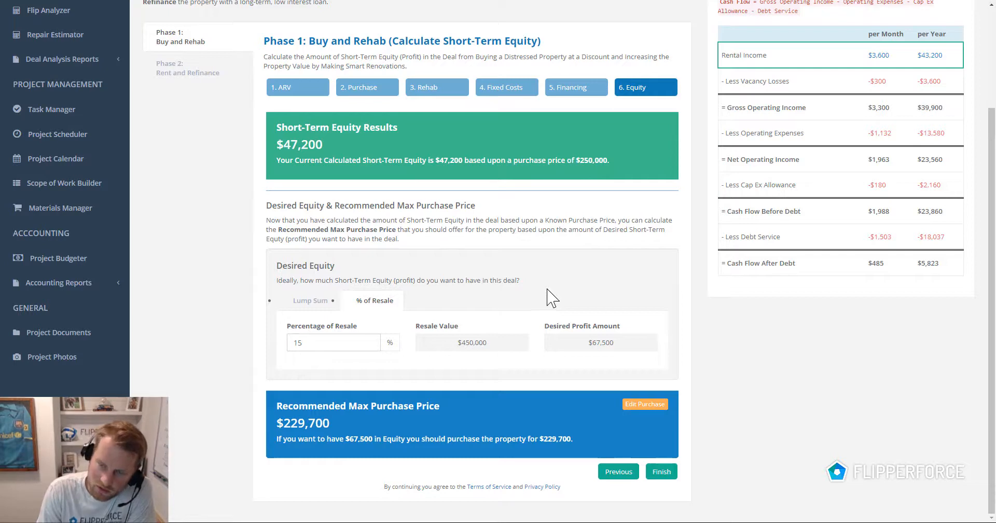
scroll(542, 290, "up", 2)
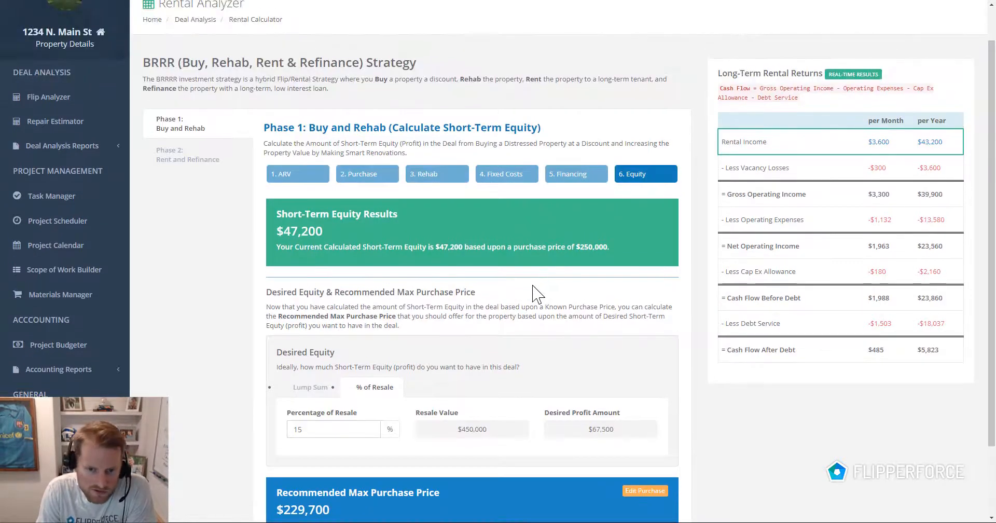
scroll(462, 237, "down", 2)
scroll(512, 224, "up", 2)
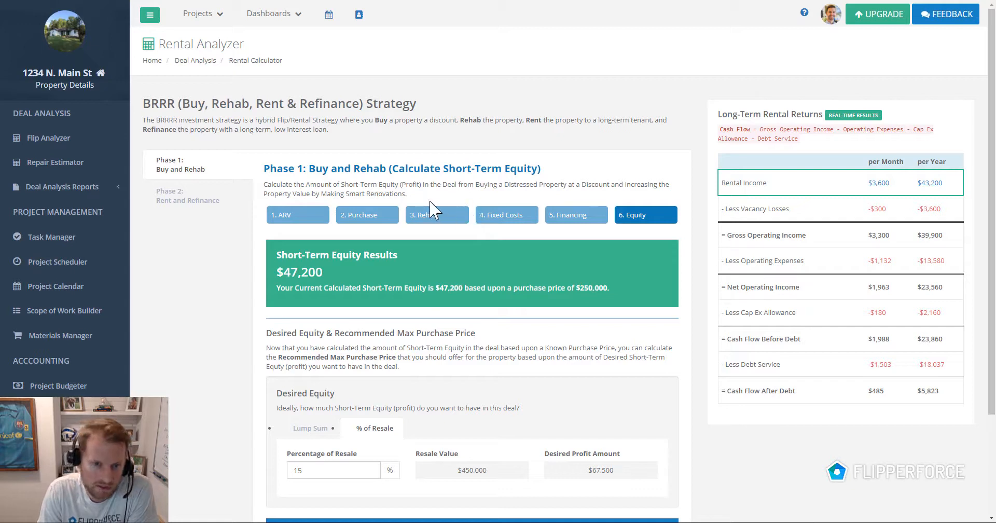
Show Phase 2: Rent and Refinance and examine the unit rents, vacancy losses and Gross Operating Income.
left_click(236, 201)
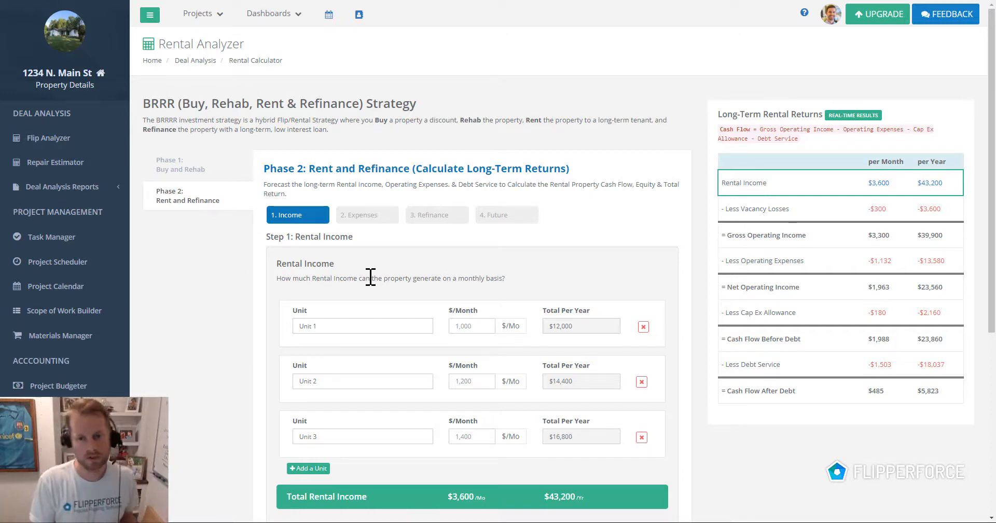
scroll(523, 285, "down", 2)
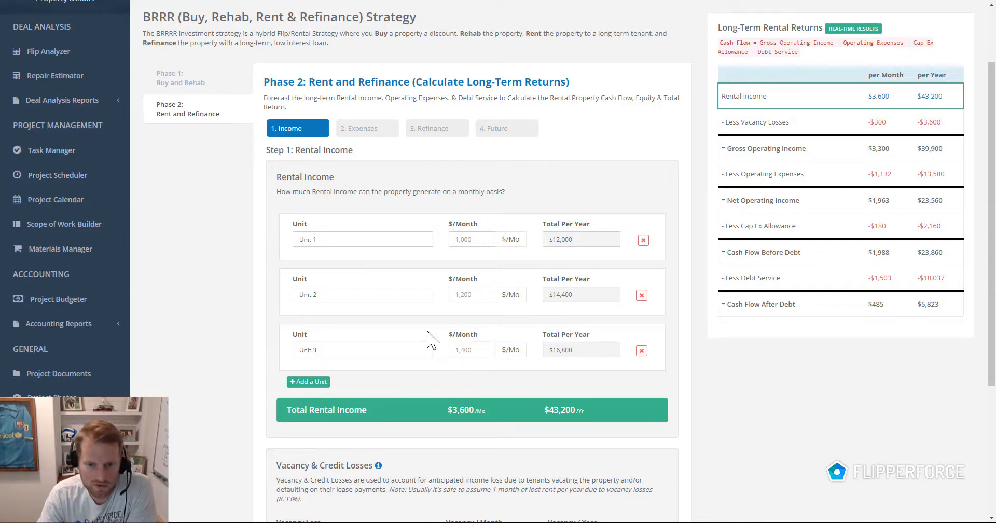
scroll(446, 340, "down", 2)
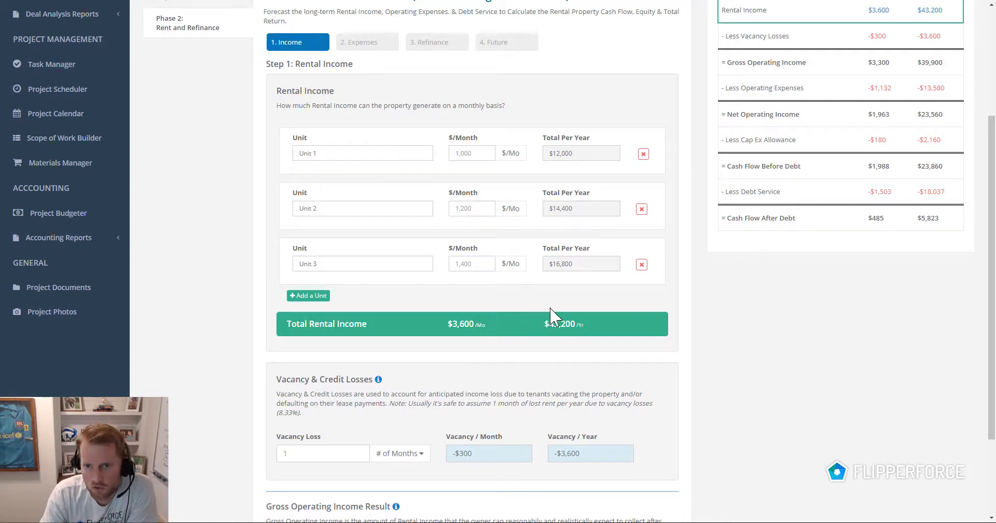
scroll(521, 283, "down", 2)
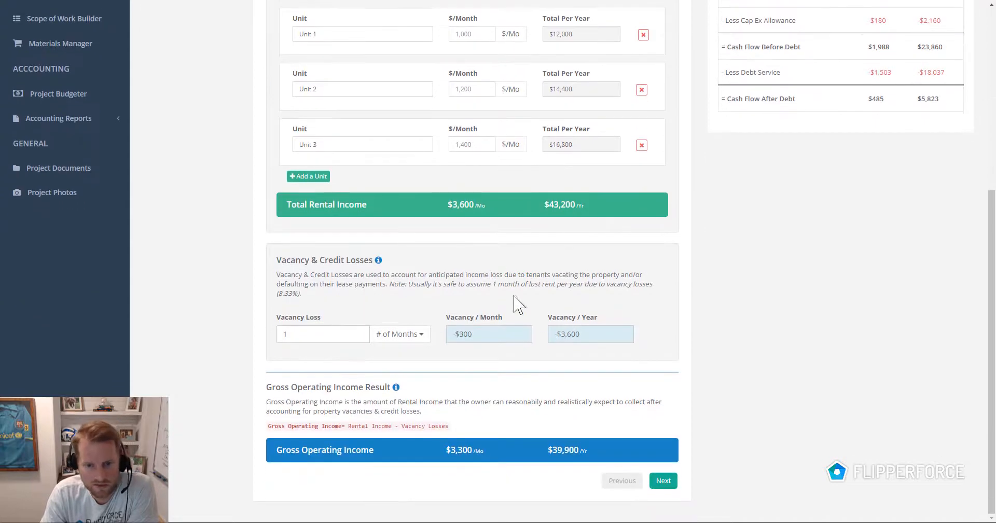
Advance to the Expenses stage and compare the % of Rent method for operating expenses with the Itemized one.
left_click(664, 480)
scroll(472, 322, "down", 2)
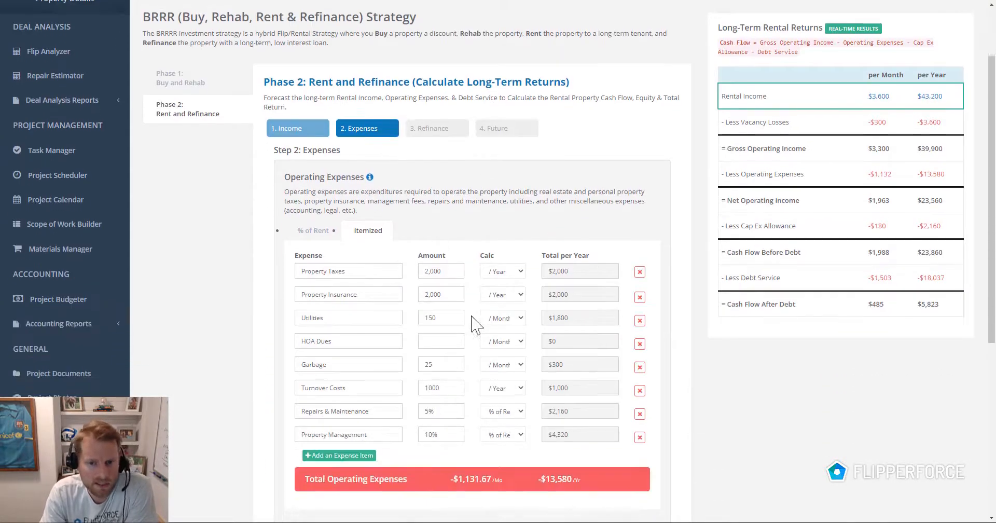
left_click(317, 230)
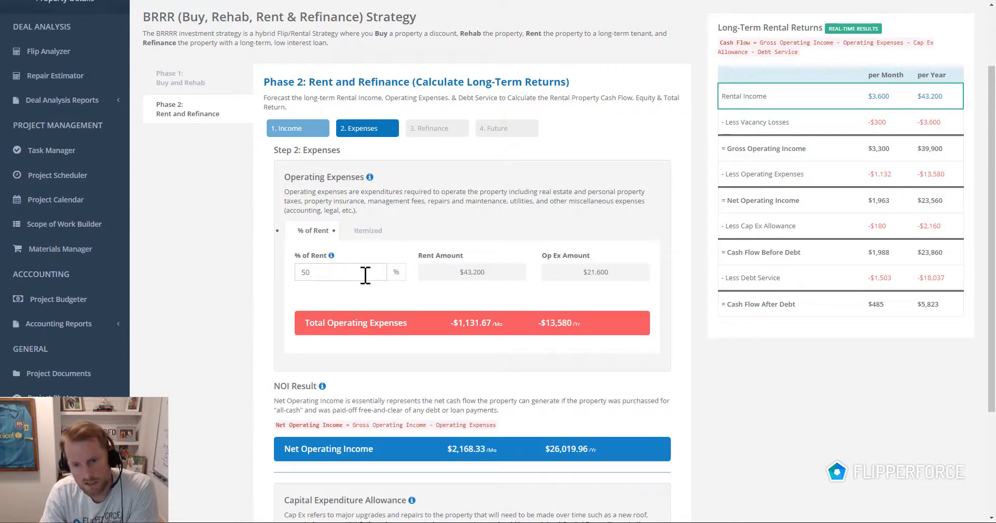
left_click(365, 236)
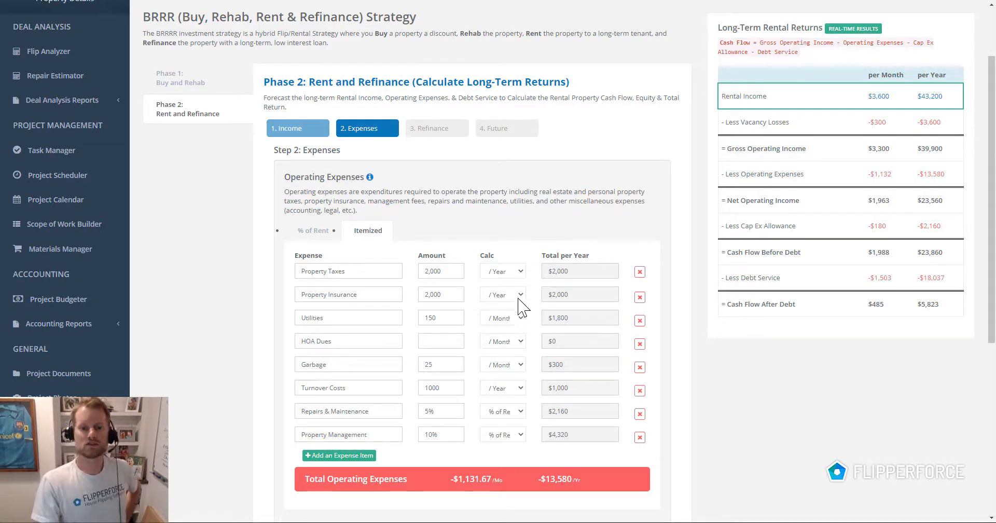
Examine the itemized operating expenses, the Net Operating Income result and the Capital Expenditure Allowance.
scroll(513, 304, "down", 3)
scroll(511, 299, "down", 2)
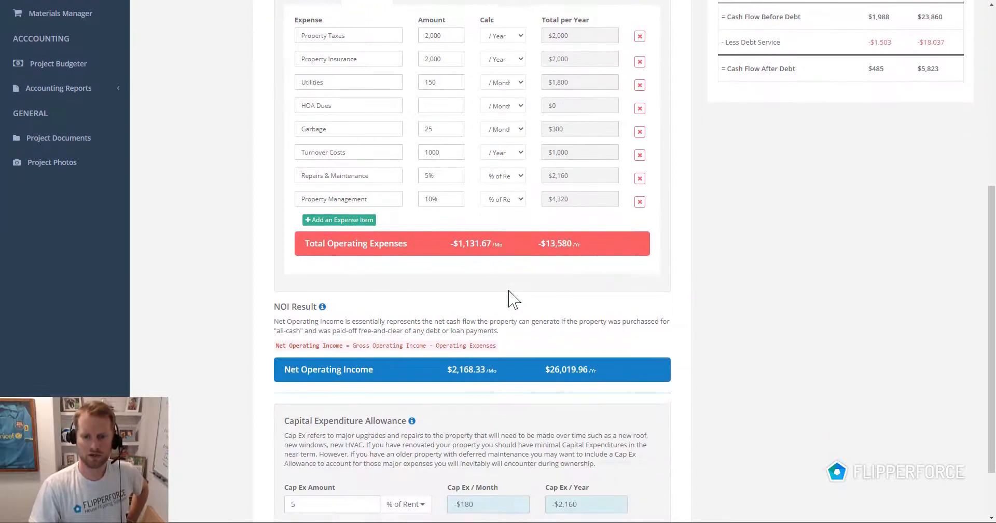
scroll(439, 319, "down", 1)
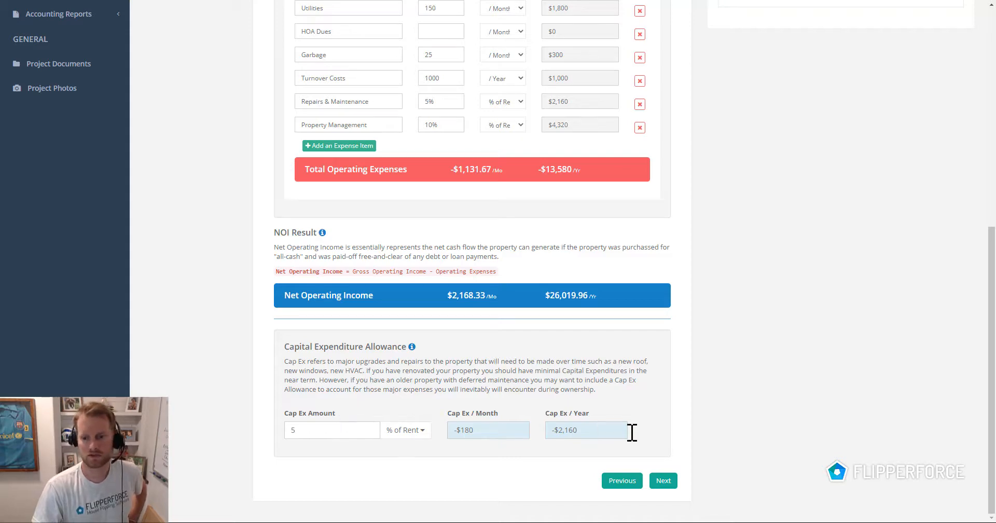
scroll(651, 349, "up", 3)
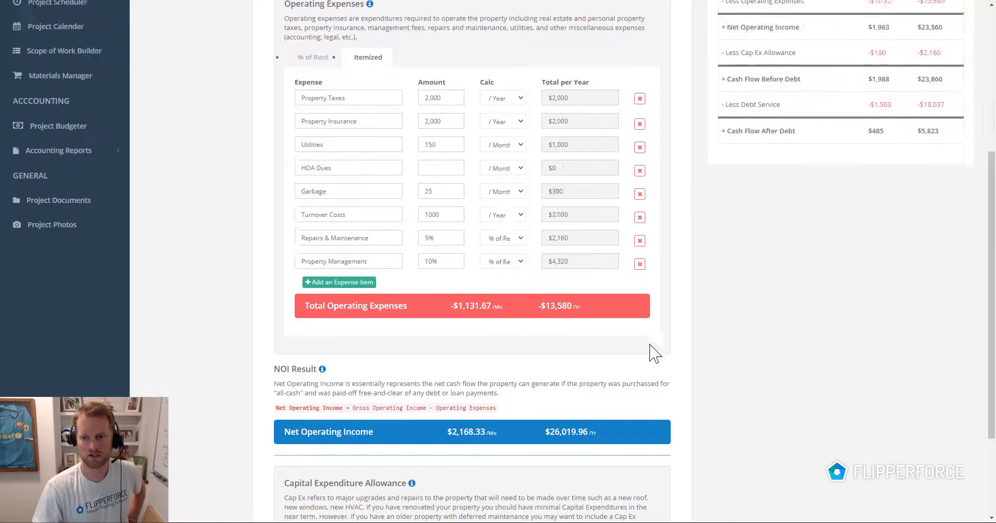
Advance to the Refinance stage and compare its long-term loan terms with the Bridge Loan setup in Phase 1 Financing.
scroll(678, 383, "down", 3)
left_click(664, 483)
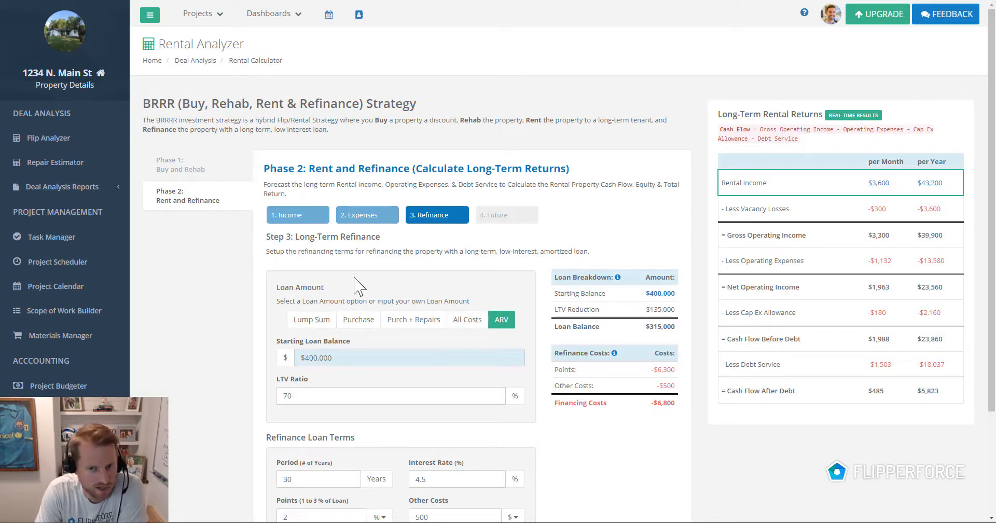
scroll(428, 293, "down", 2)
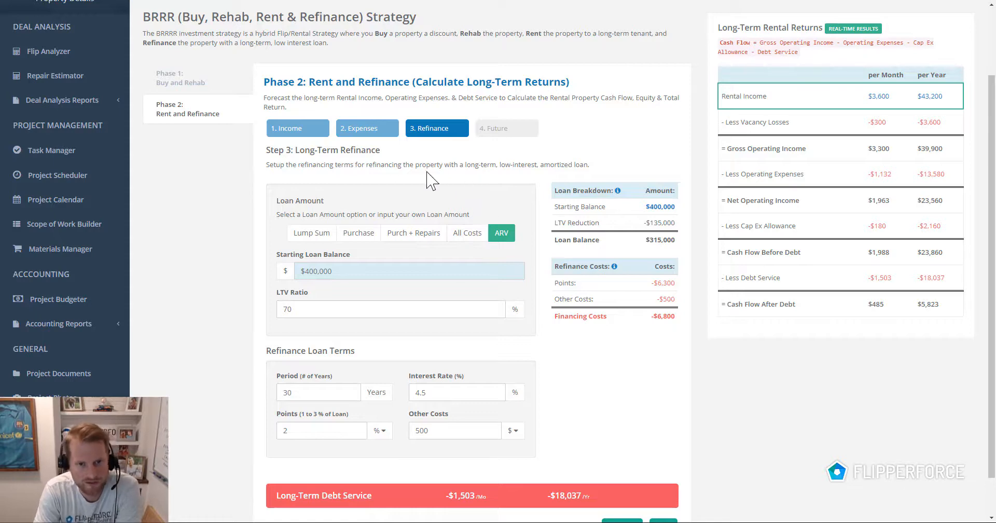
left_click(219, 92)
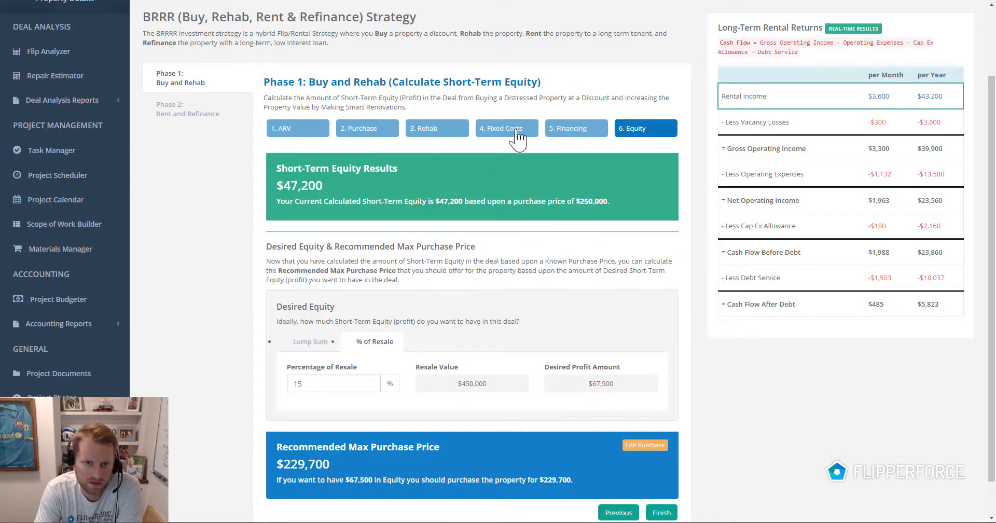
left_click(566, 132)
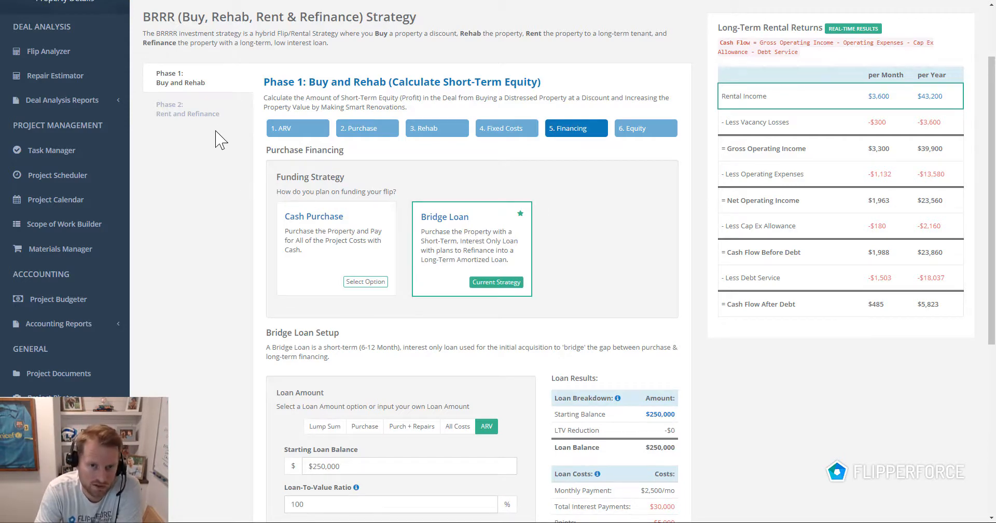
Return to Phase 2: Rent and Refinance, review the long-term refinance terms and advance to the Future growth assumptions.
left_click(217, 114)
scroll(452, 207, "down", 1)
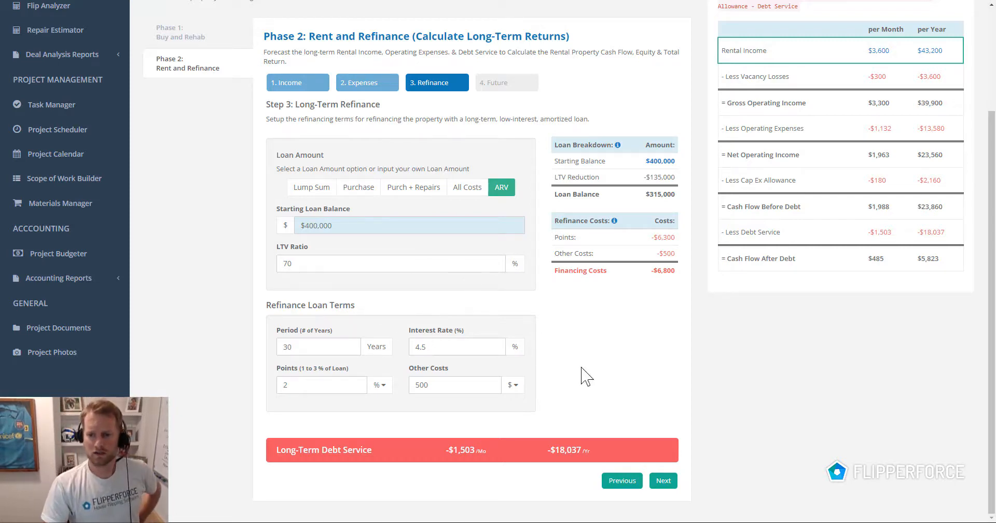
left_click(663, 480)
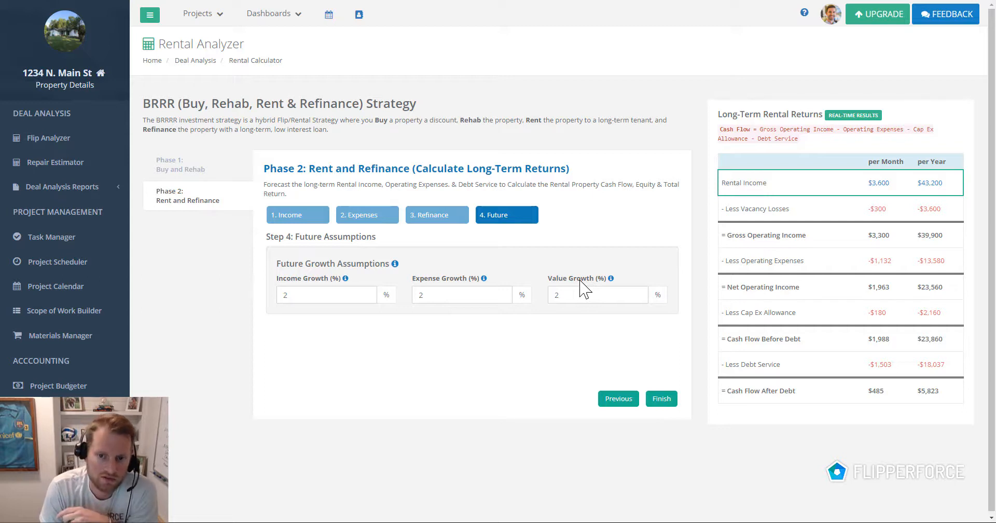
Switch back to Phase 1: Buy and Rehab and review the Financing stage's funding strategy and Bridge Loan setup.
left_click(239, 174)
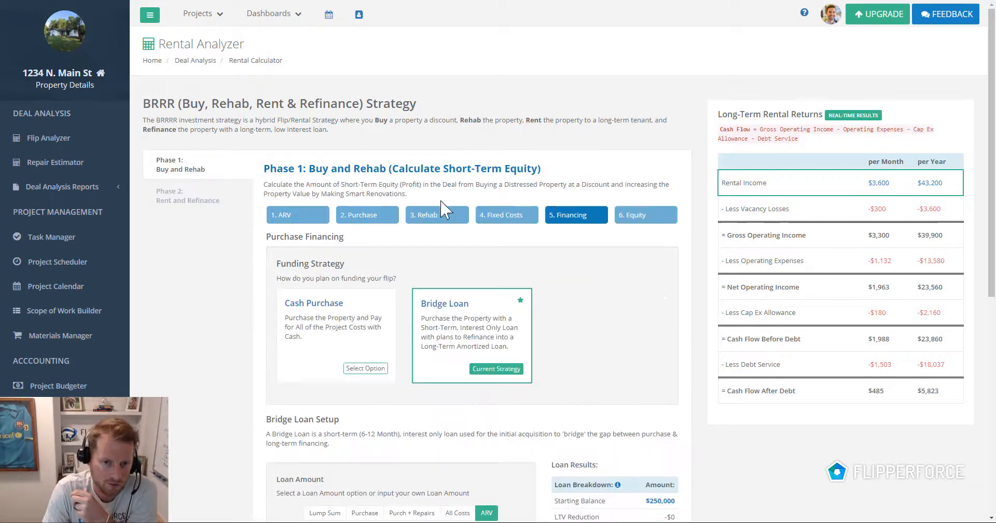
scroll(641, 189, "down", 3)
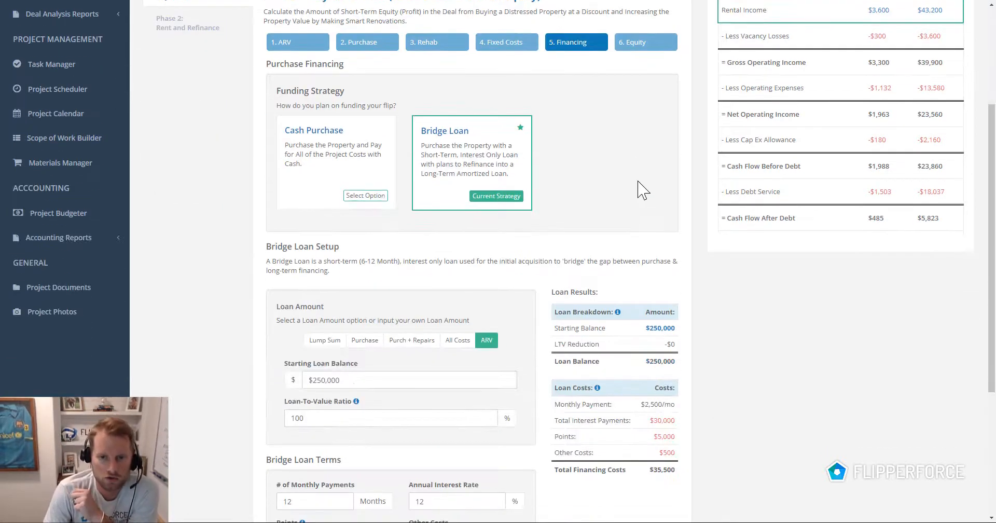
scroll(641, 189, "up", 3)
scroll(642, 197, "down", 1)
scroll(642, 197, "down", 6)
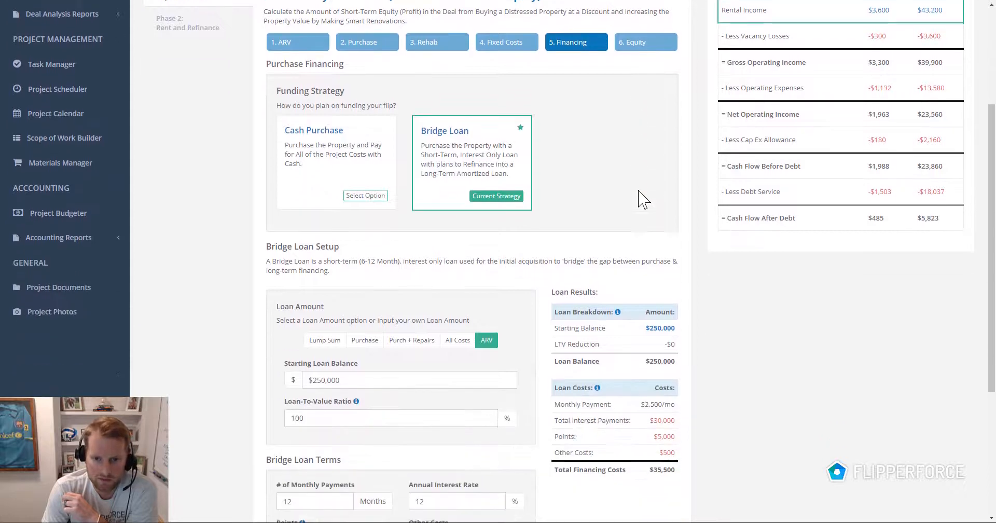
scroll(667, 220, "up", 7)
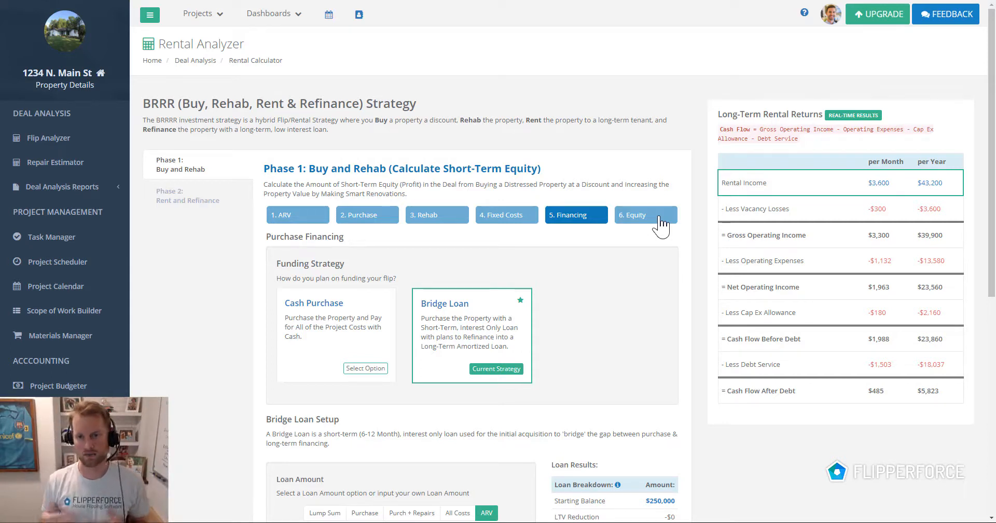
Check which report types are available under Deal Analysis Reports.
left_click(98, 187)
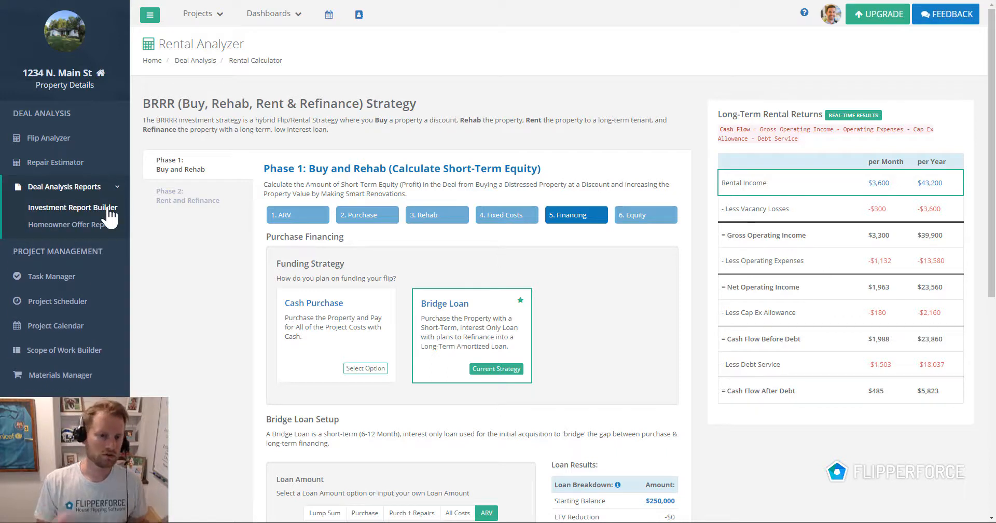
left_click(117, 189)
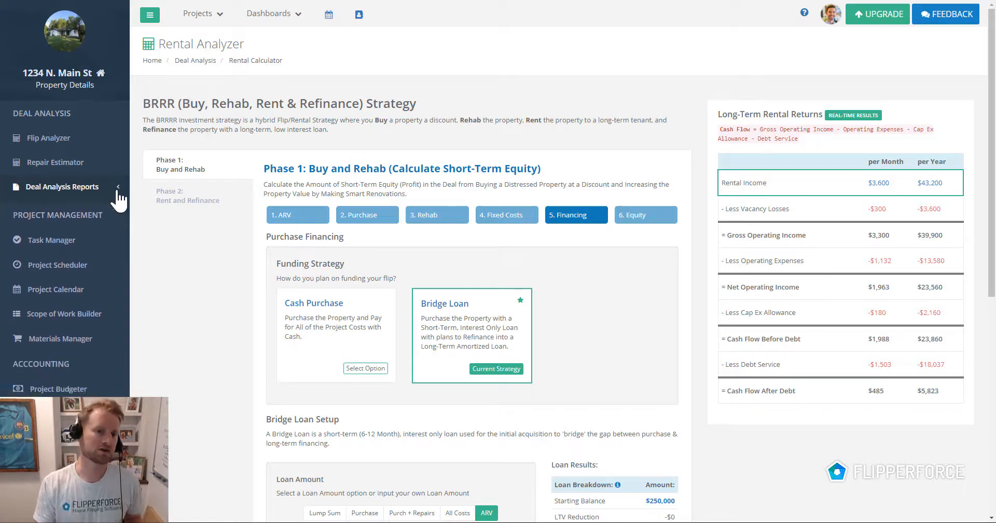